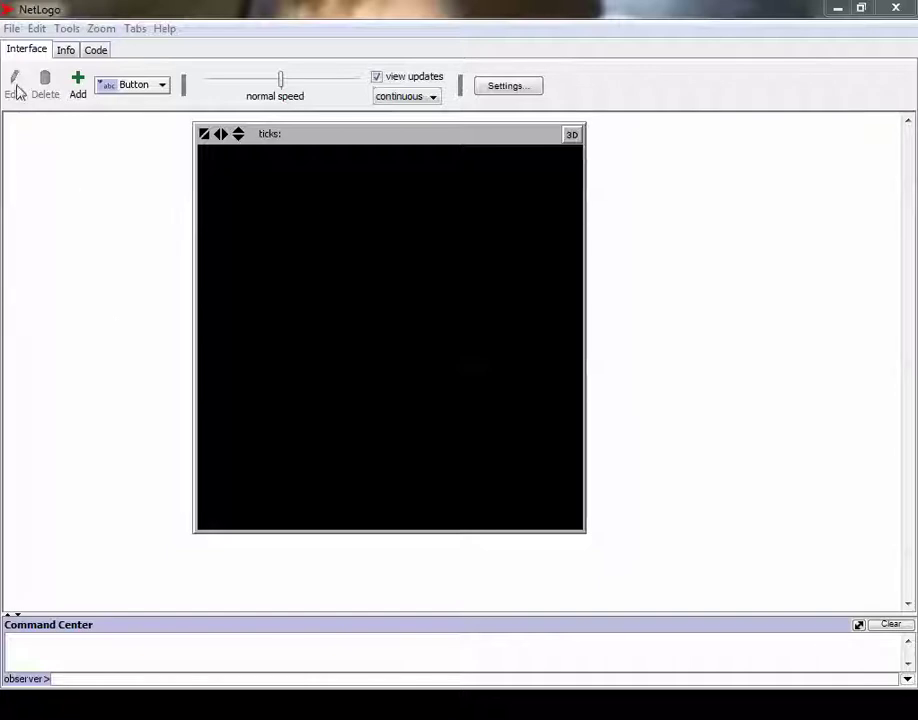
# - Load the Wolf Sheep Predation model from Sample Models > Biology in the Models Library
pyautogui.click(11, 29)
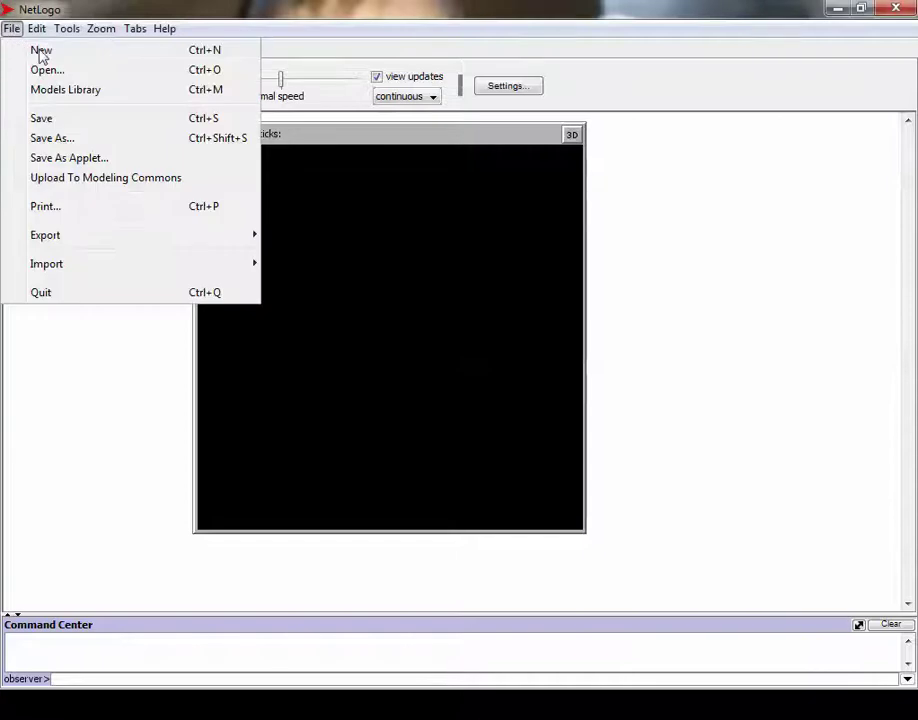
pyautogui.moveTo(36, 28)
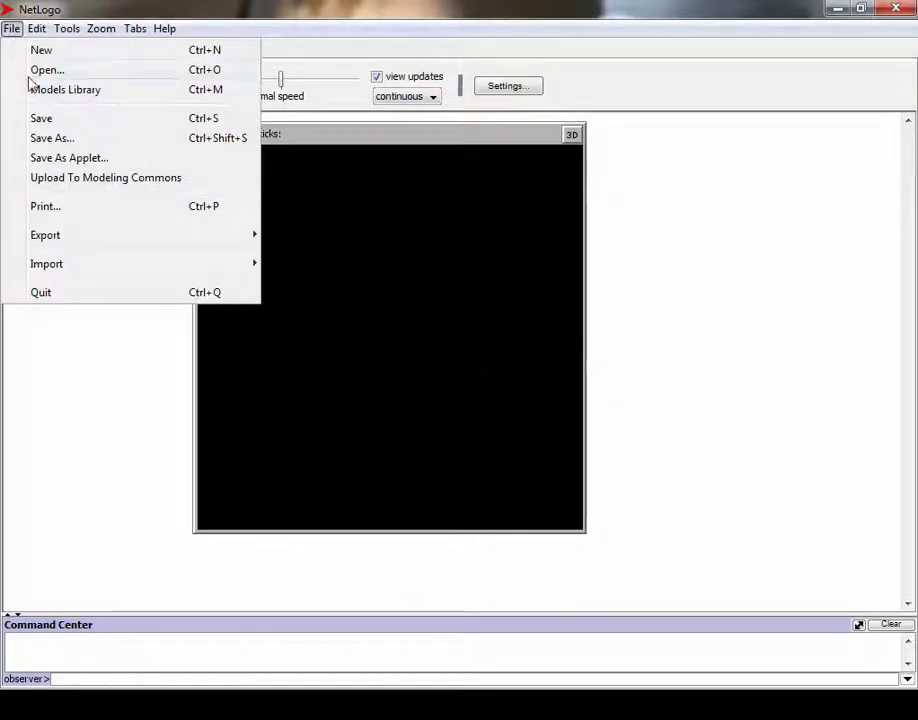
pyautogui.click(34, 90)
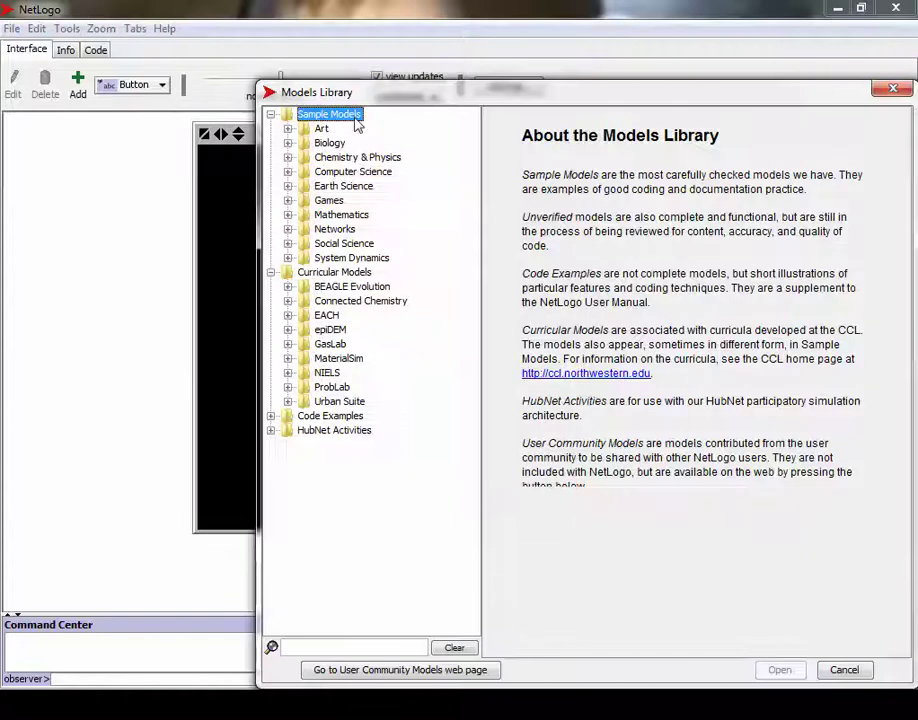
pyautogui.moveTo(455, 97); pyautogui.dragTo(440, 100)
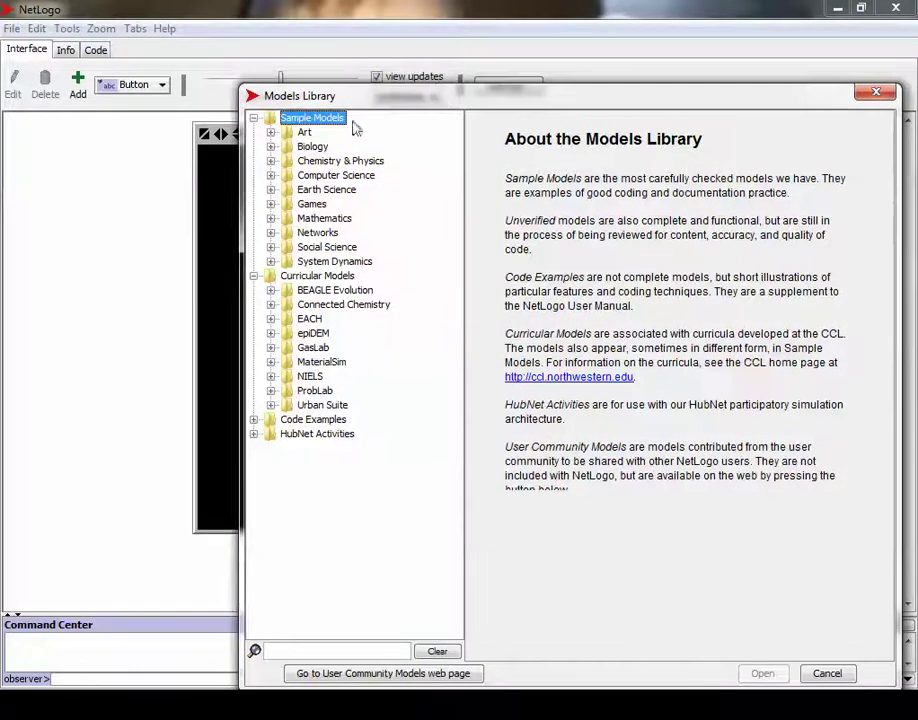
pyautogui.click(270, 147)
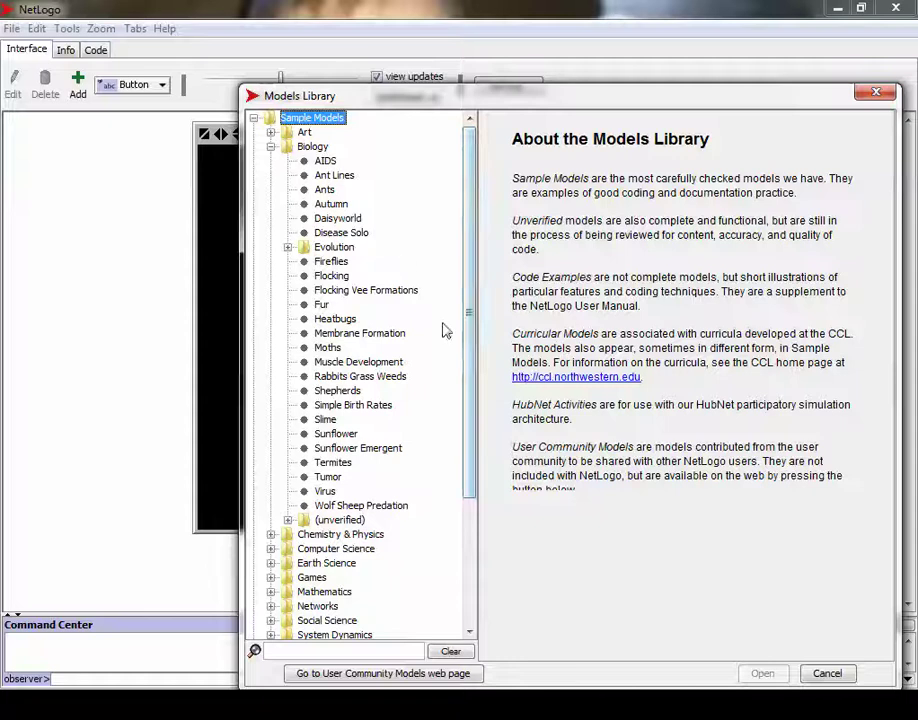
pyautogui.click(404, 506)
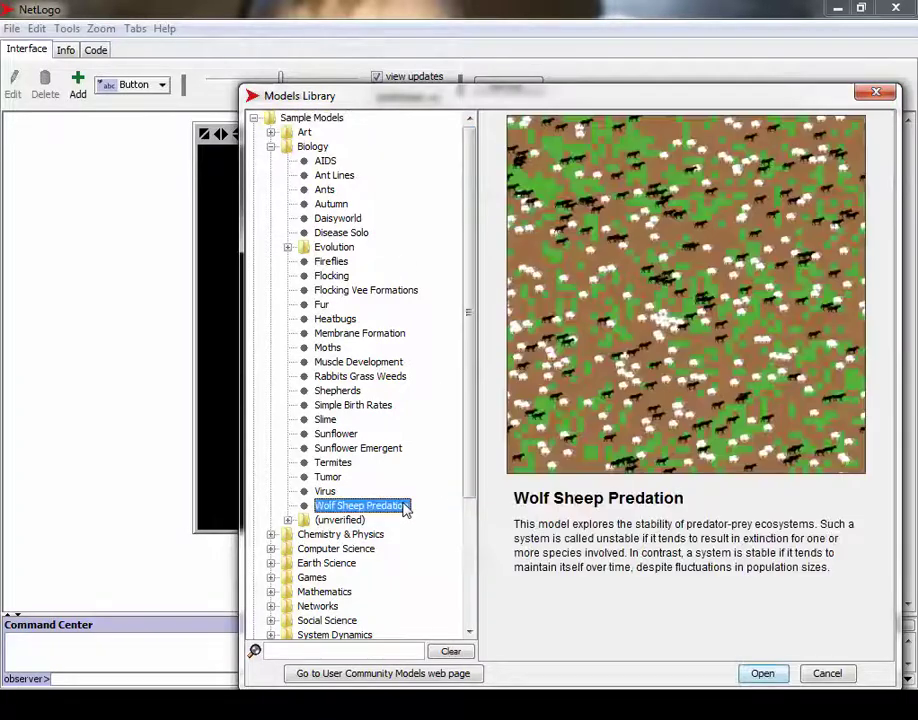
pyautogui.click(762, 673)
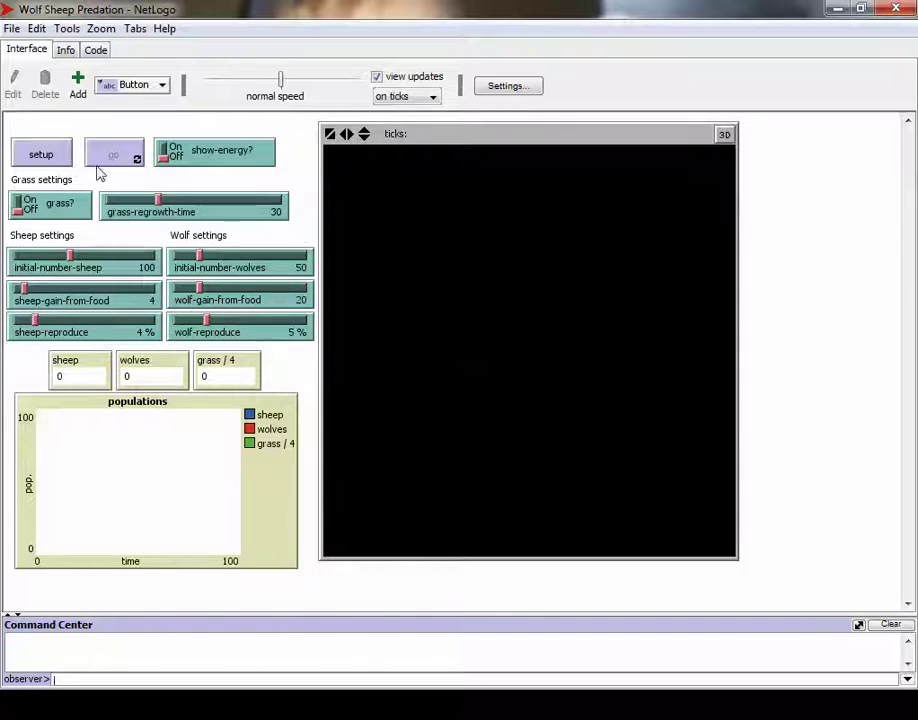
# - Run Wolf Sheep Predation to about tick 357, then reset it to the starting populations
pyautogui.click(40, 156)
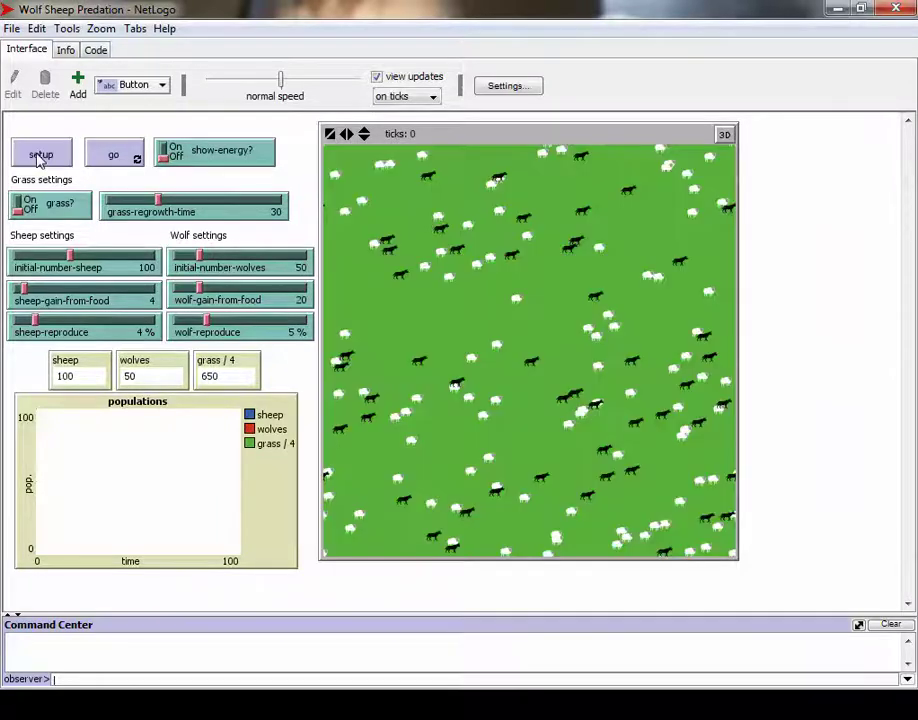
pyautogui.click(124, 162)
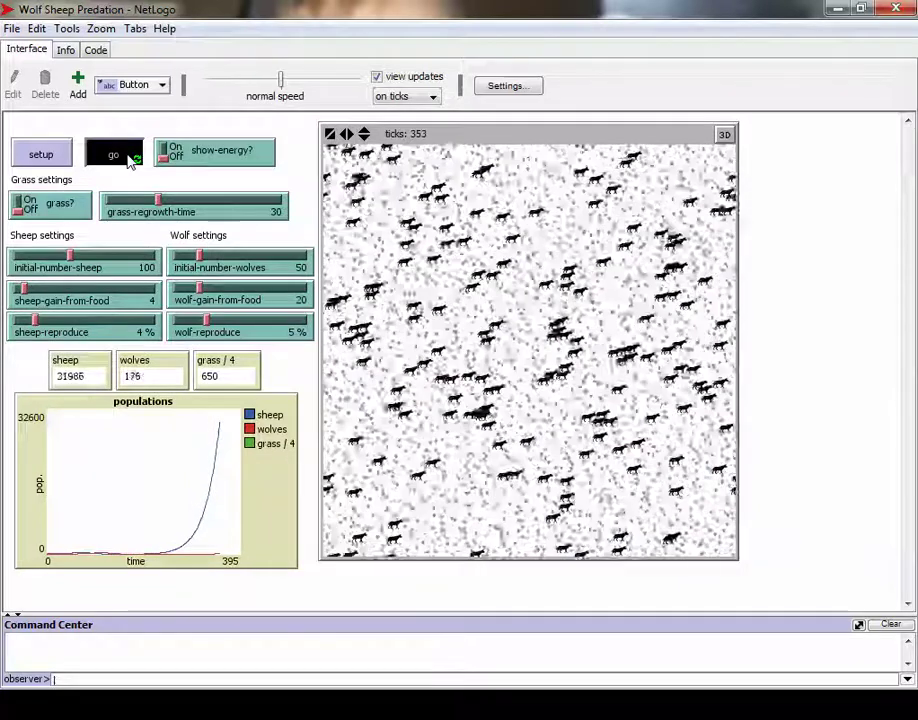
pyautogui.click(130, 160)
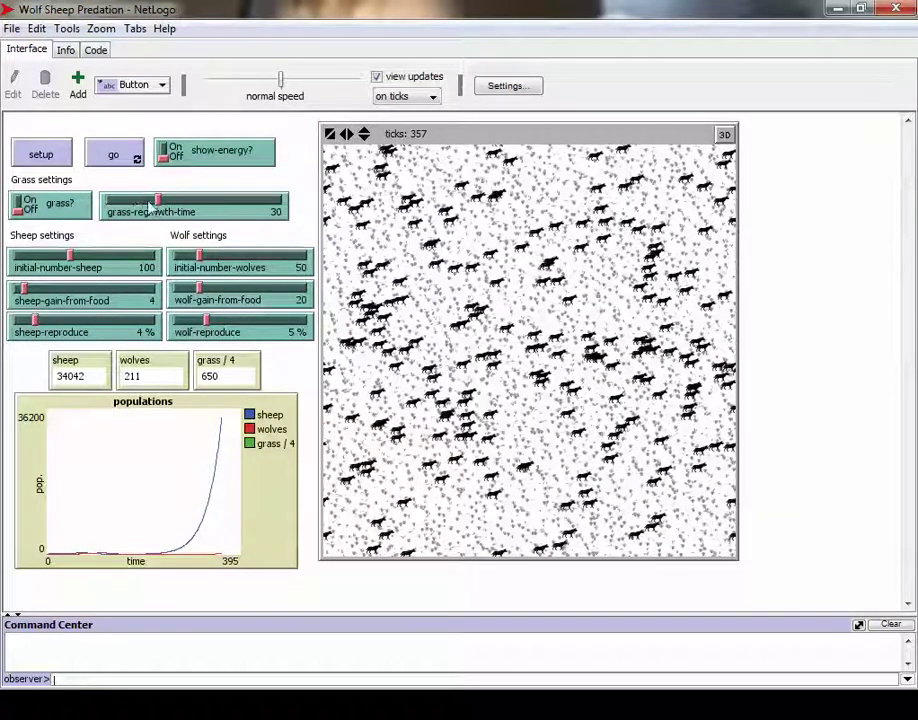
pyautogui.click(45, 163)
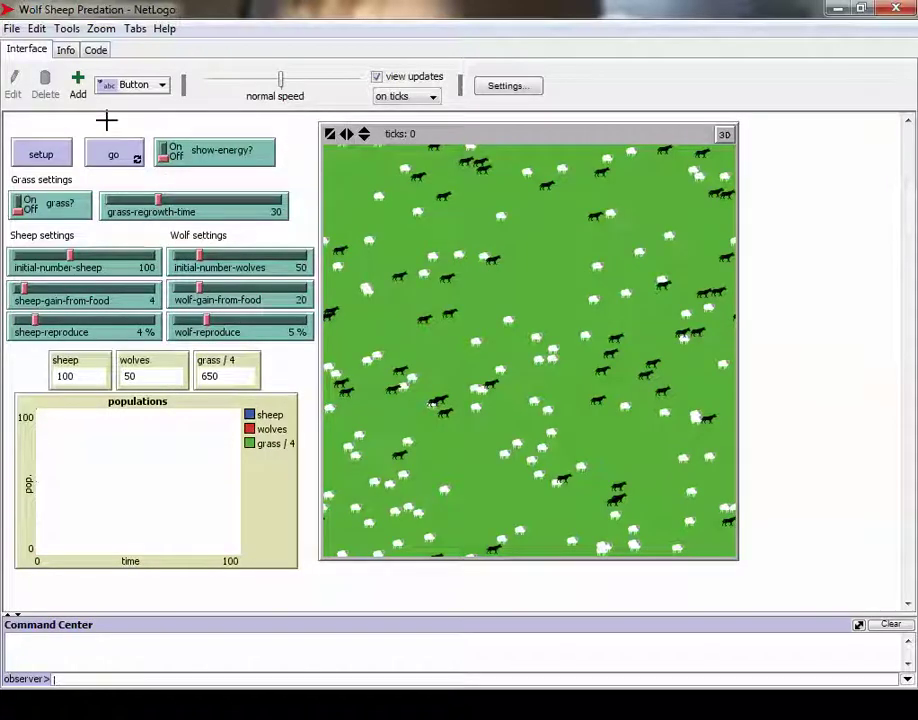
pyautogui.click(64, 52)
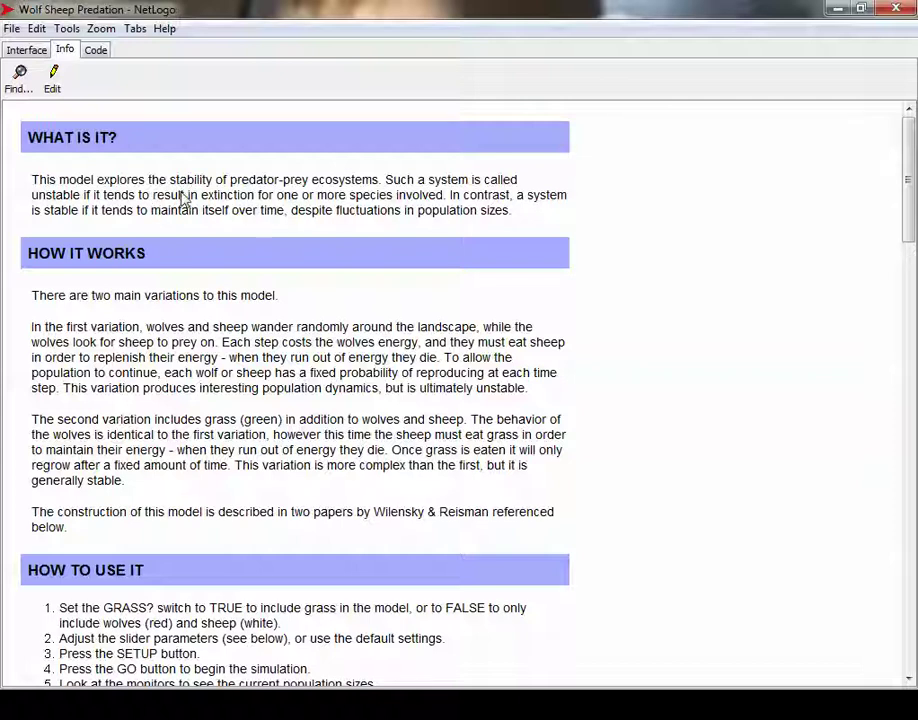
pyautogui.scroll(-20, 182, 200)
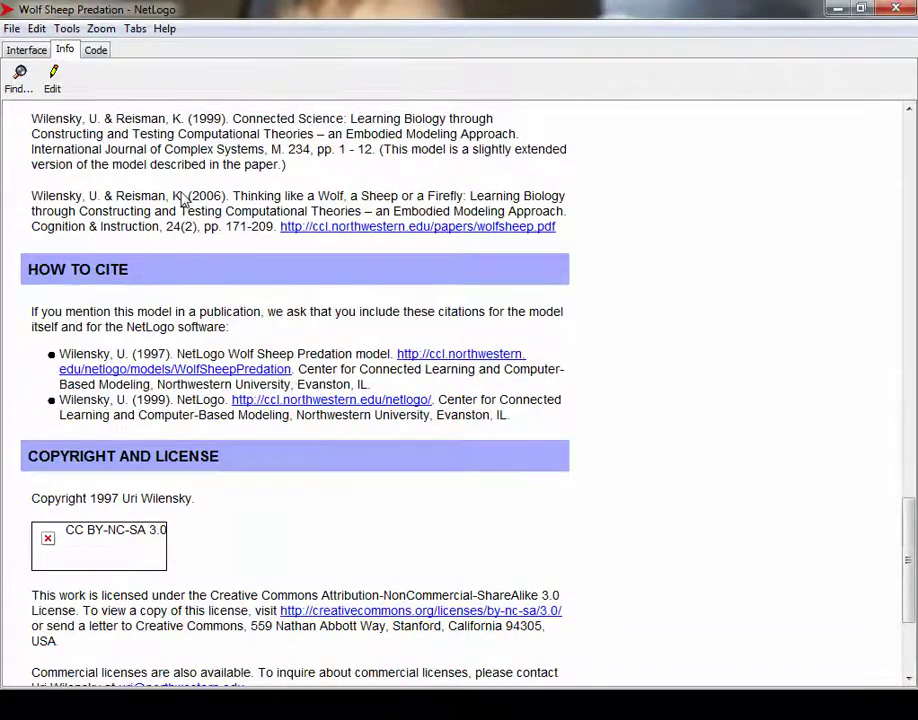
pyautogui.scroll(-4, 182, 200)
pyautogui.scroll(20, 182, 200)
pyautogui.scroll(5, 182, 200)
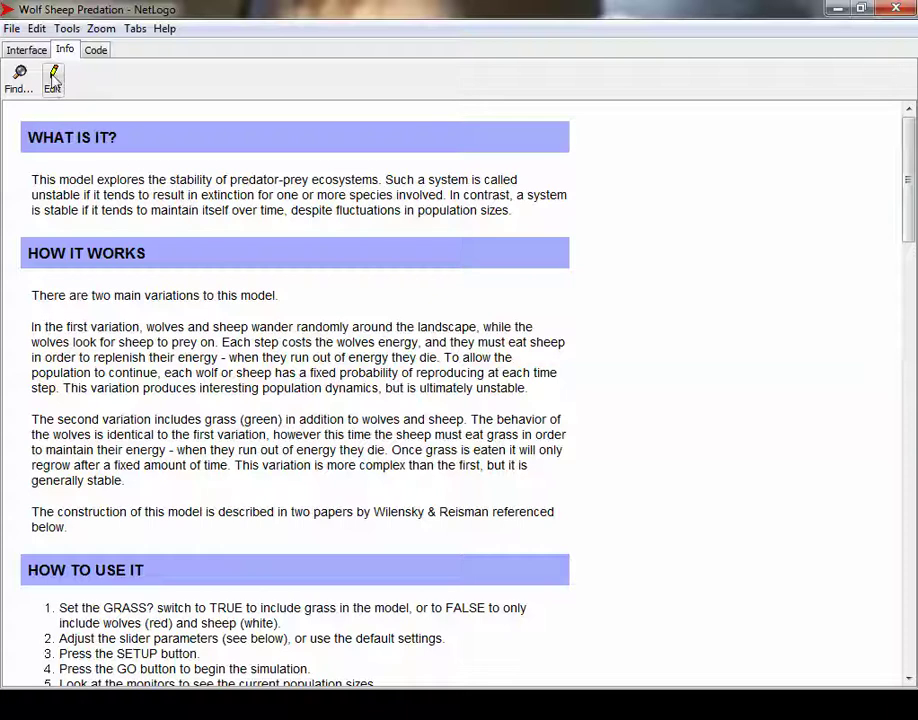
pyautogui.click(27, 50)
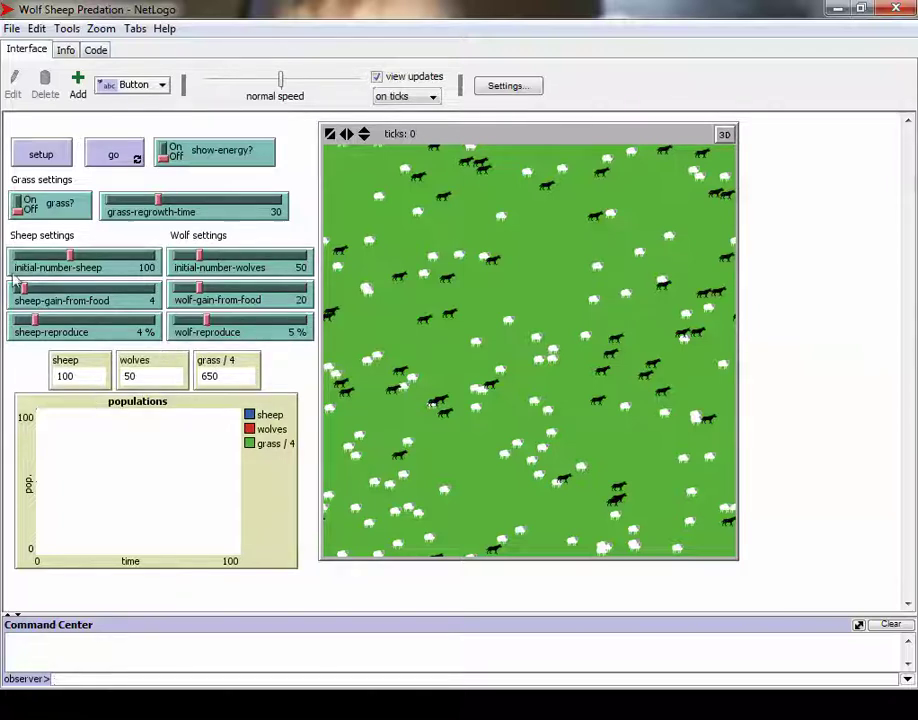
# - Reset and run the simulation twice, stopping the first run near tick 356
pyautogui.click(63, 160)
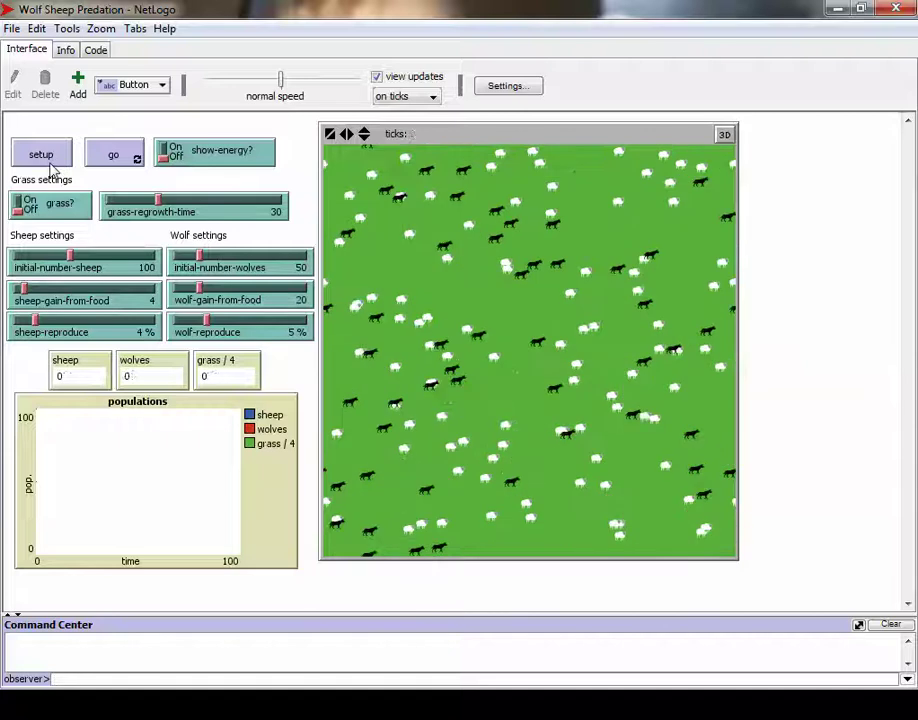
pyautogui.click(106, 162)
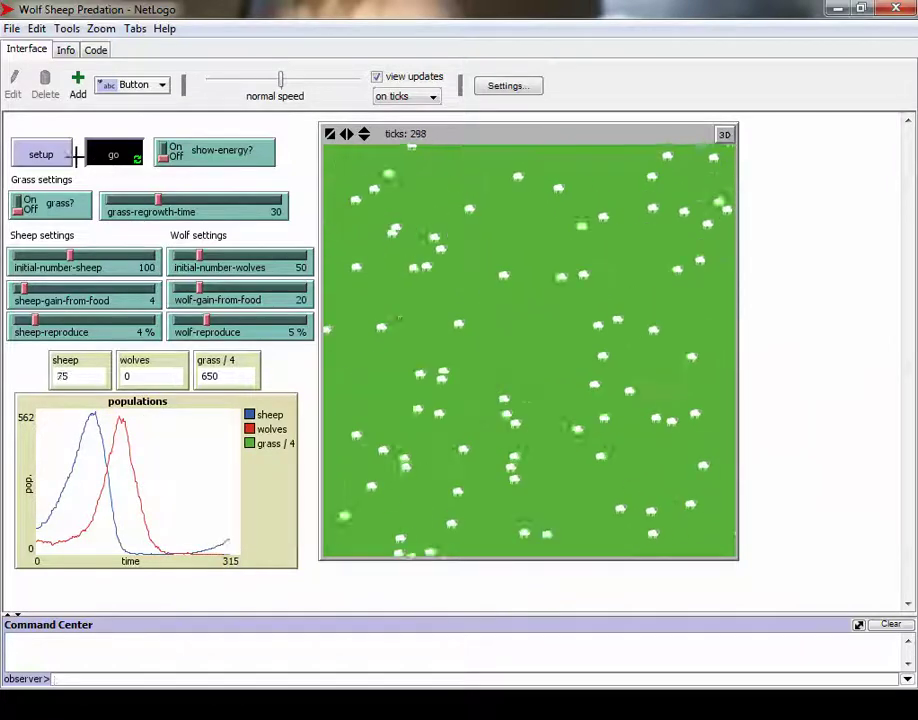
pyautogui.click(114, 160)
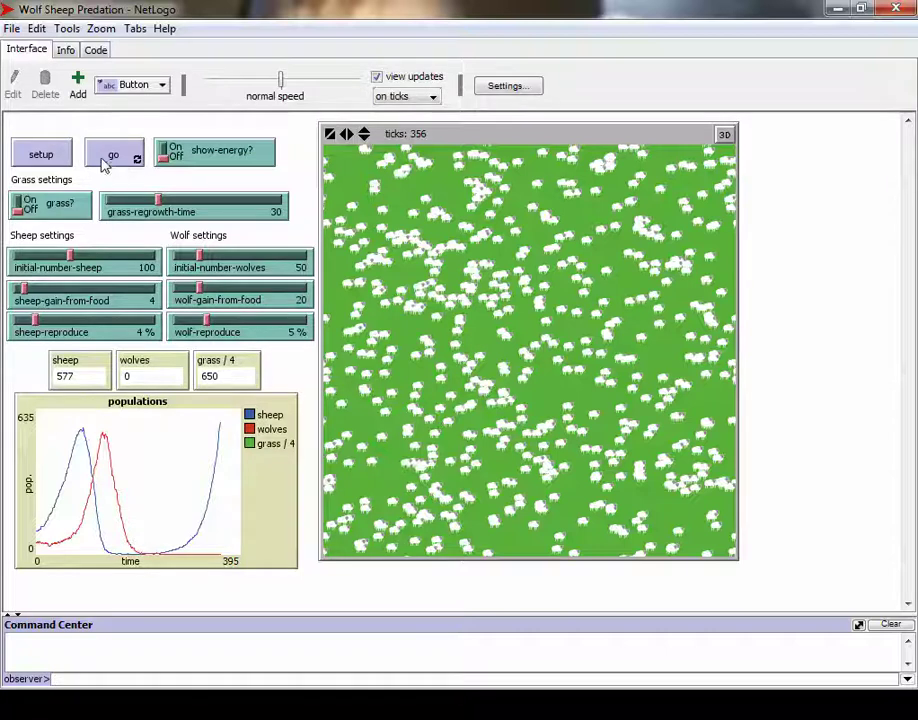
pyautogui.click(41, 156)
pyautogui.click(100, 158)
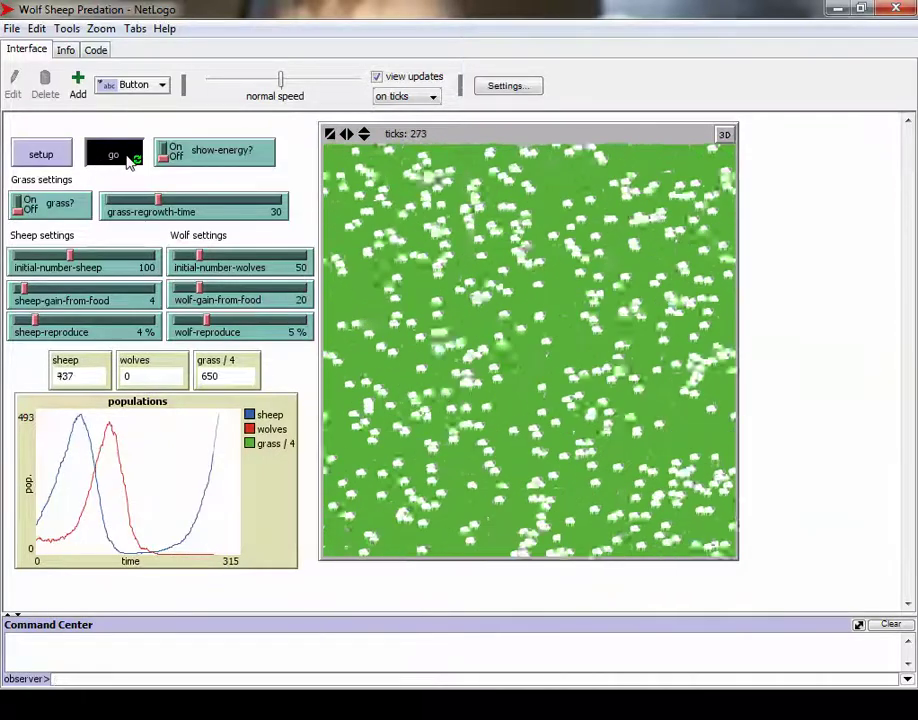
pyautogui.click(128, 160)
# - Reset to 100 sheep and 50 wolves and run until stopping at tick 362
pyautogui.click(38, 154)
pyautogui.click(105, 160)
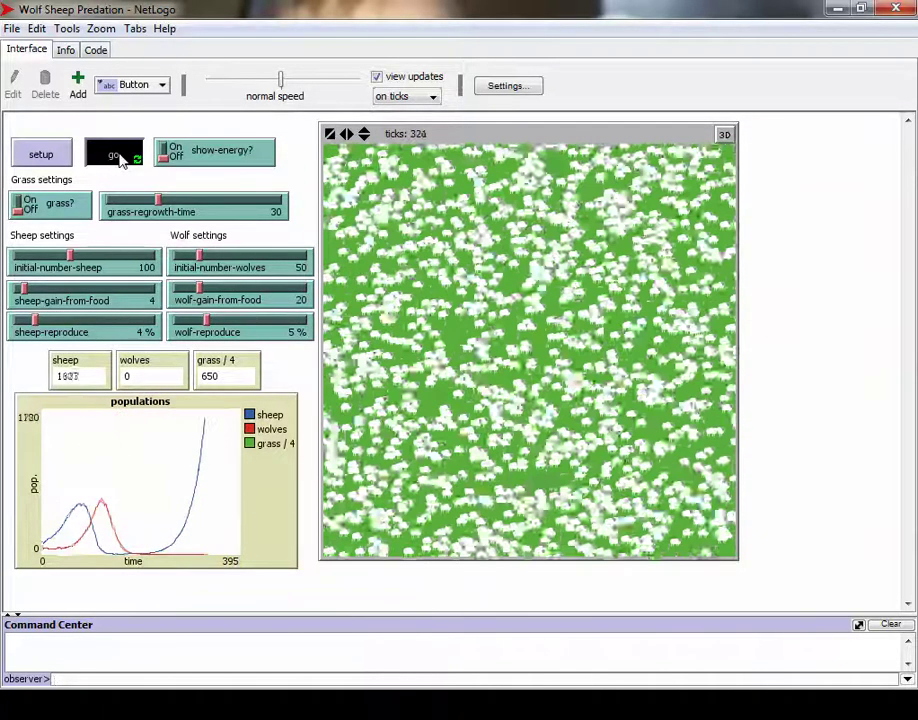
pyautogui.click(115, 156)
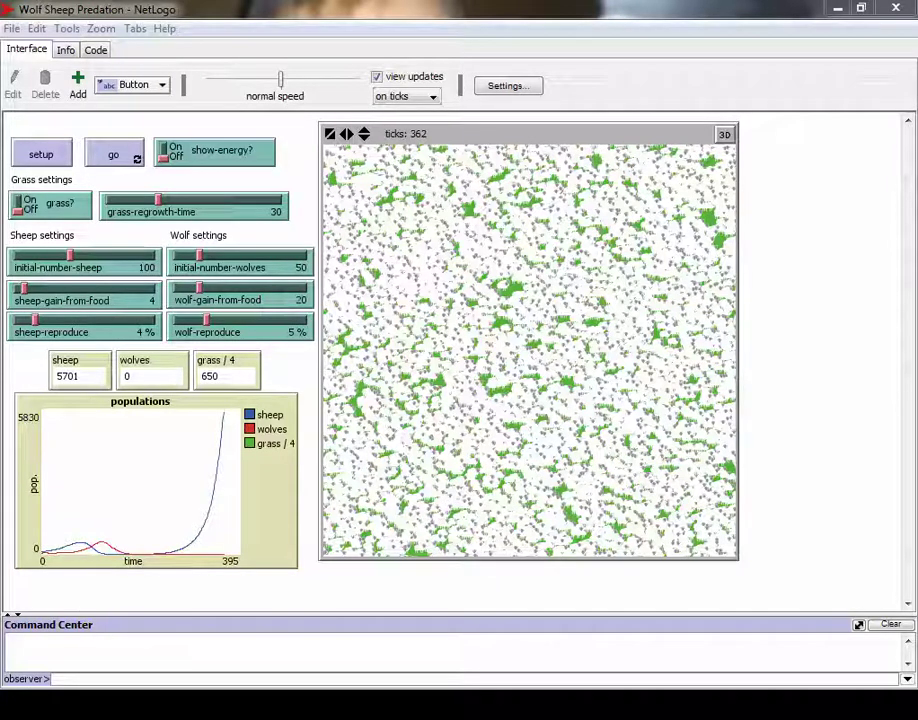
# - Switch grass growth on, reset the world, and run until stopping at tick 424
pyautogui.click(22, 205)
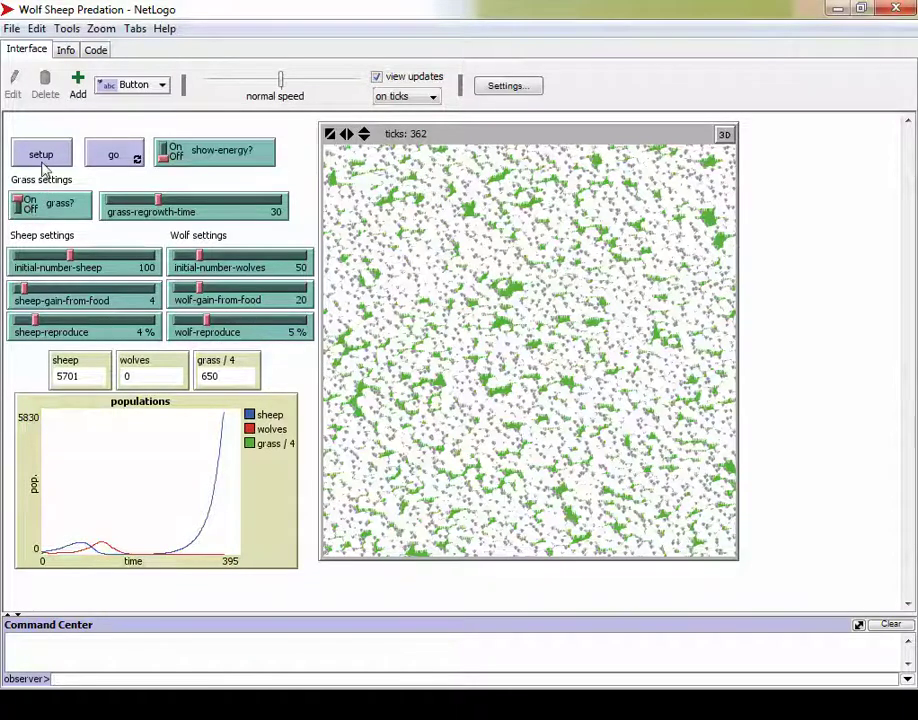
pyautogui.click(40, 160)
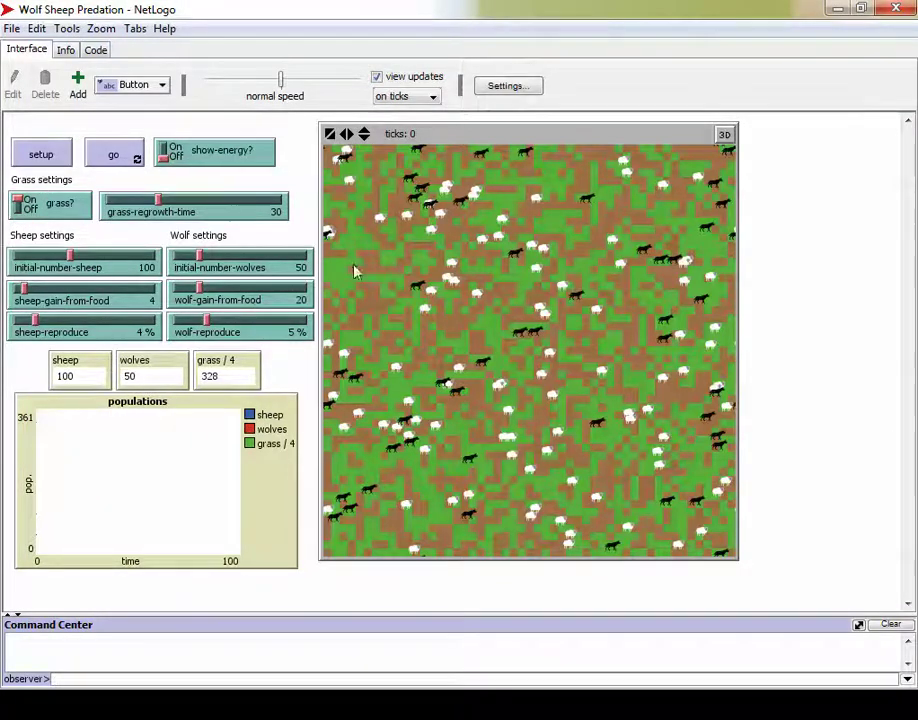
pyautogui.click(131, 165)
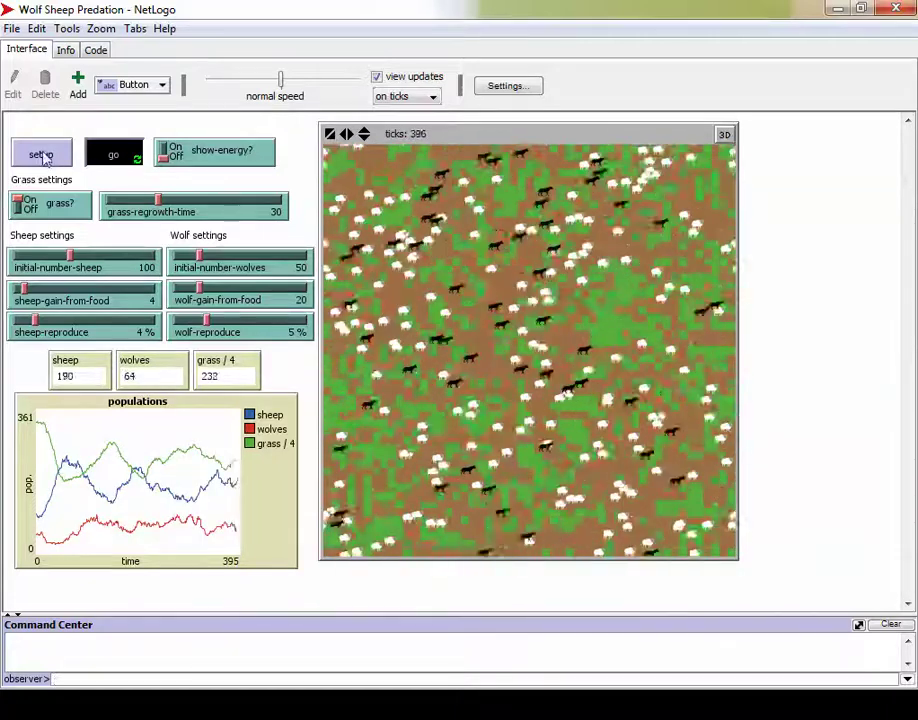
pyautogui.click(108, 158)
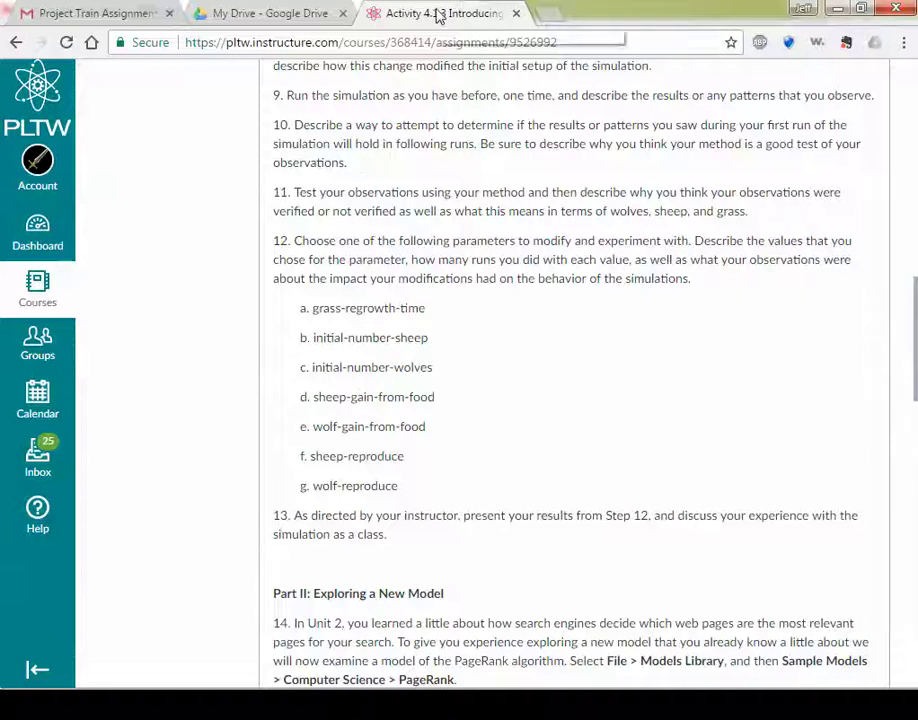
# - Detach the Activity 4.1.3 assignment into its own window and minimize the browser
pyautogui.moveTo(437, 15); pyautogui.dragTo(917, 90)
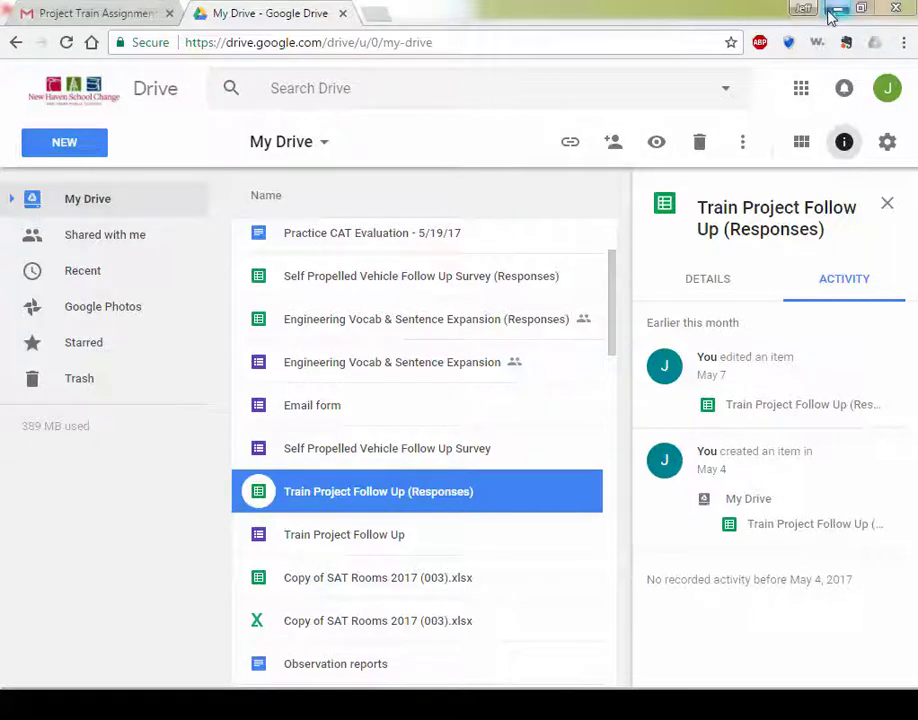
pyautogui.click(836, 10)
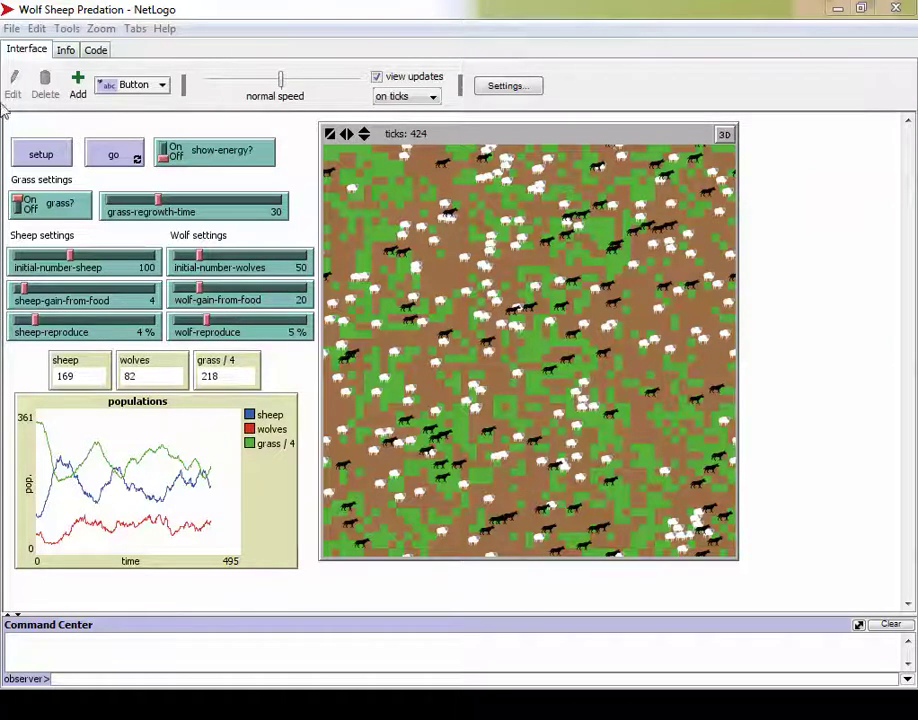
# - Open the PageRank model from the Computer Science folder of the Models Library
pyautogui.click(12, 29)
pyautogui.click(58, 92)
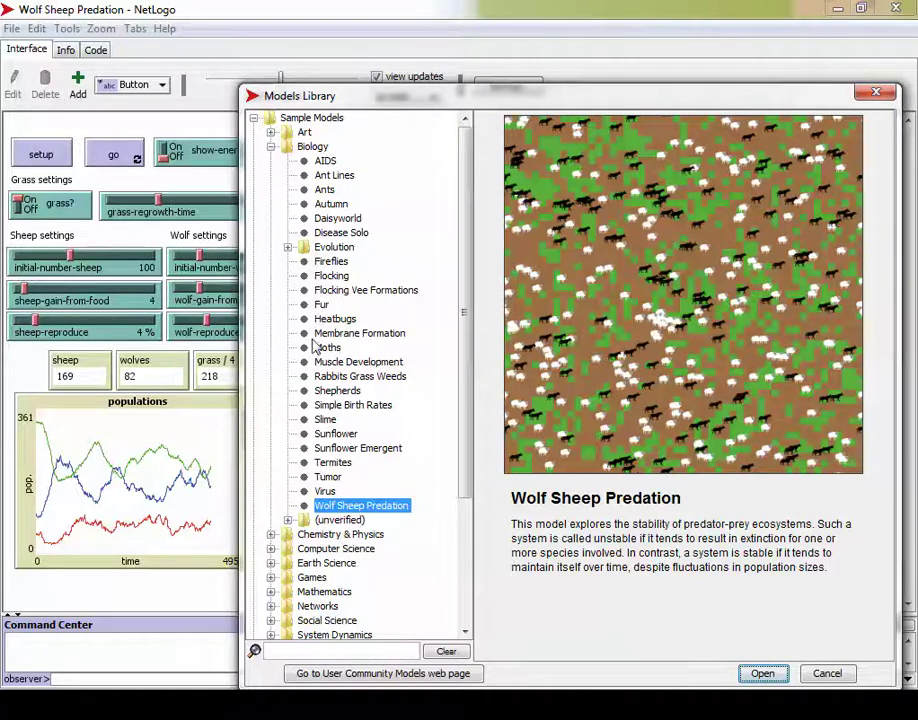
pyautogui.click(270, 147)
pyautogui.click(270, 176)
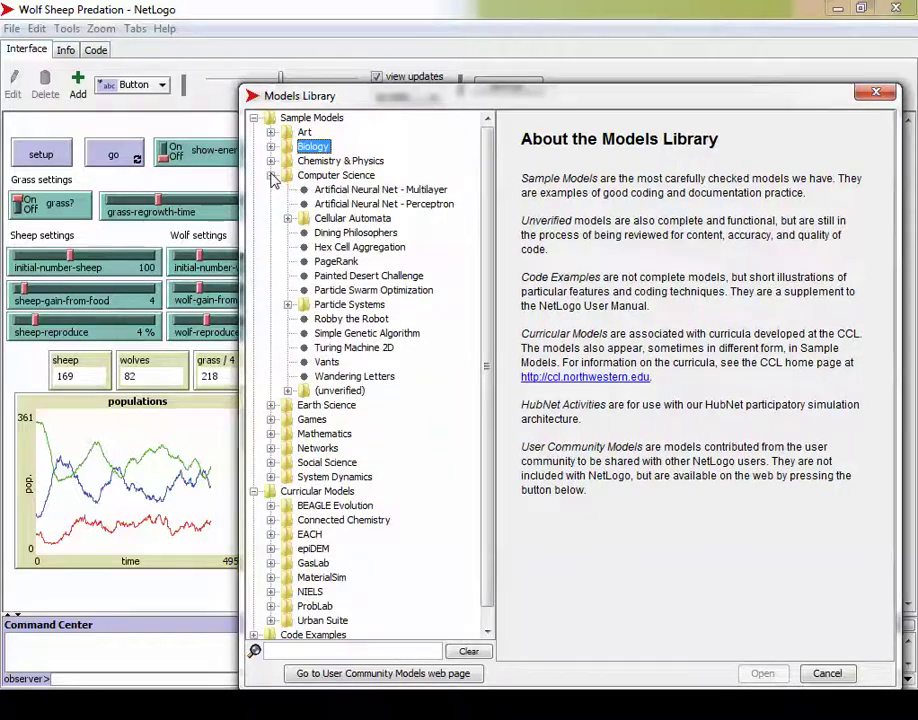
pyautogui.click(333, 262)
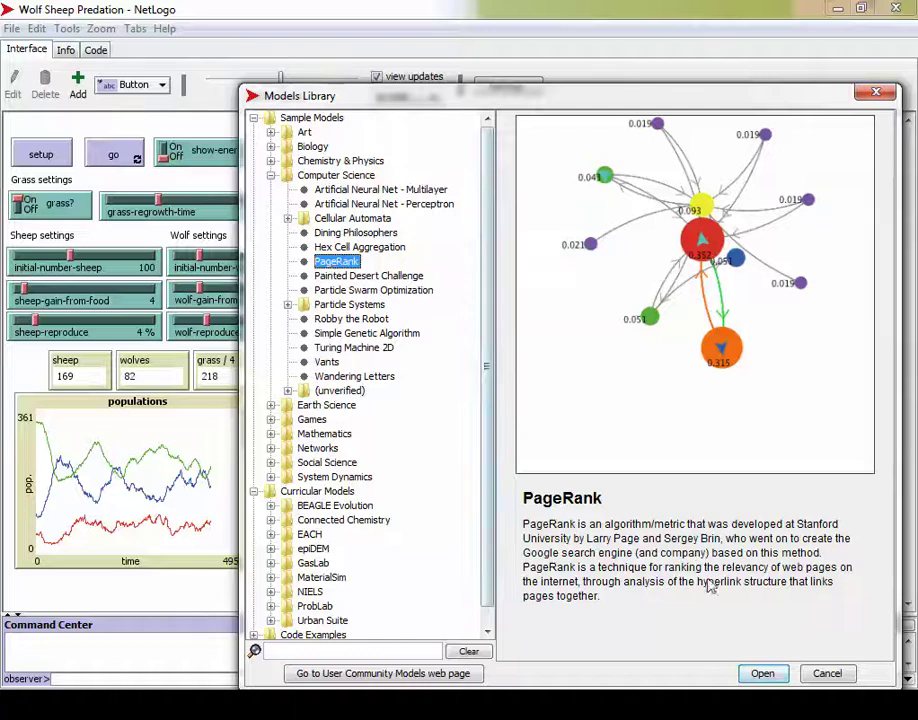
pyautogui.click(762, 674)
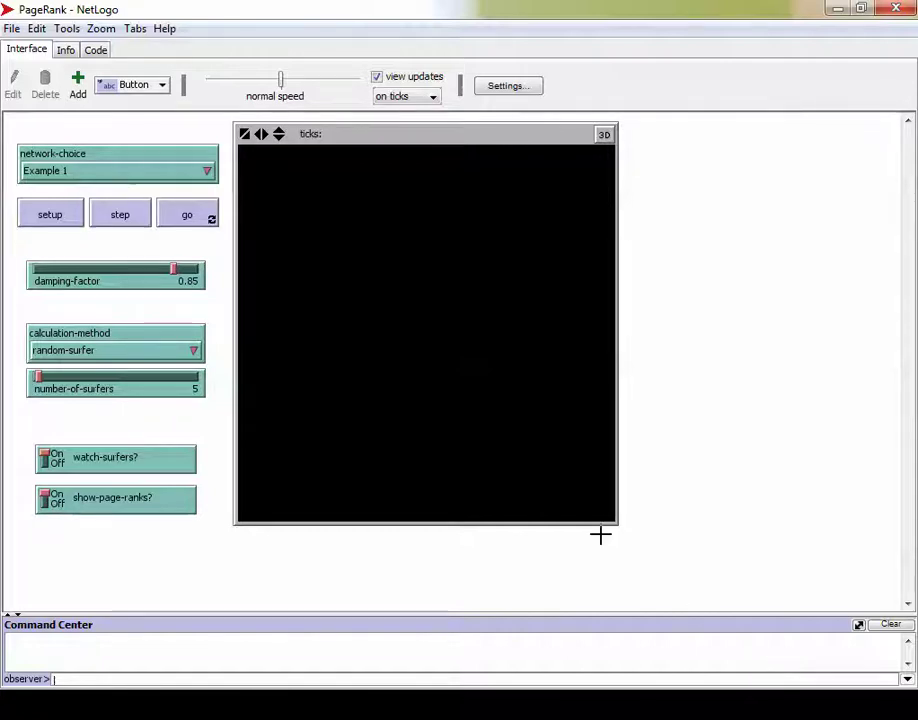
# - Set up, step and run the PageRank network, stop at tick 94, then view its Info documentation
pyautogui.click(50, 213)
pyautogui.click(119, 220)
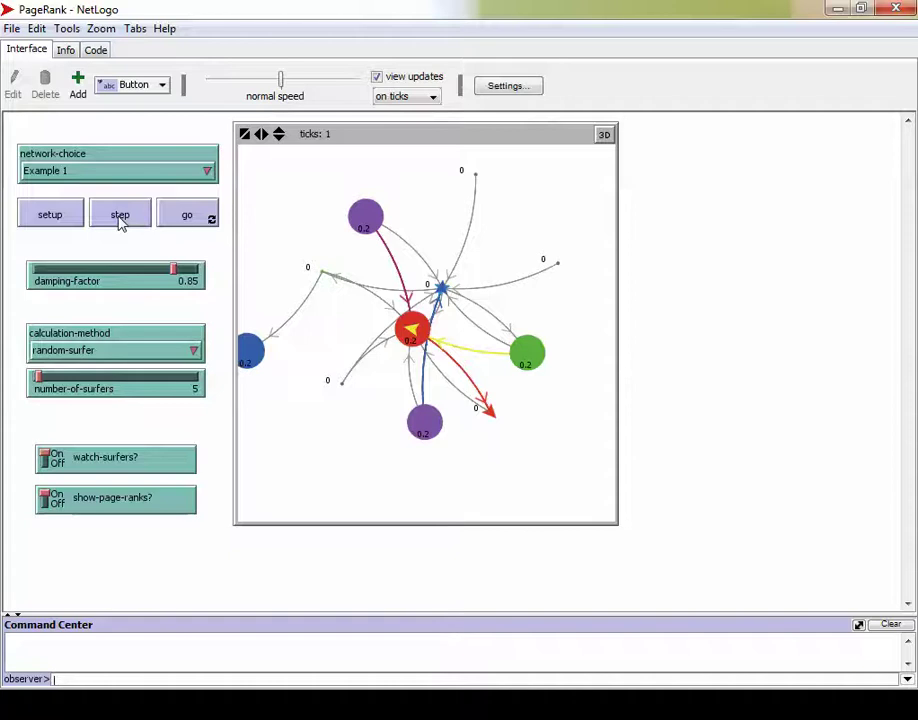
pyautogui.click(186, 214)
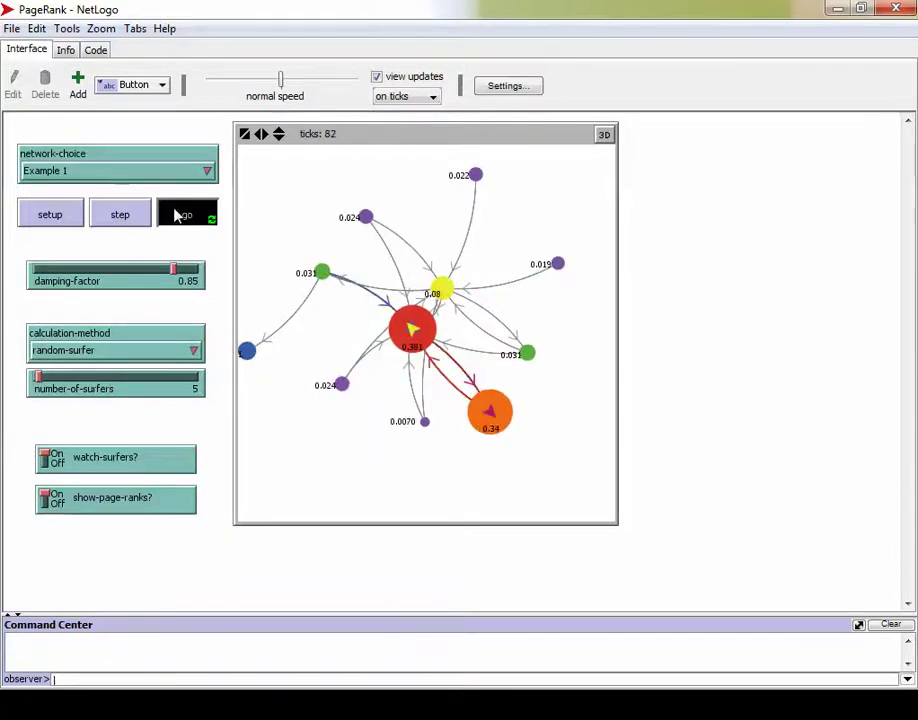
pyautogui.click(69, 216)
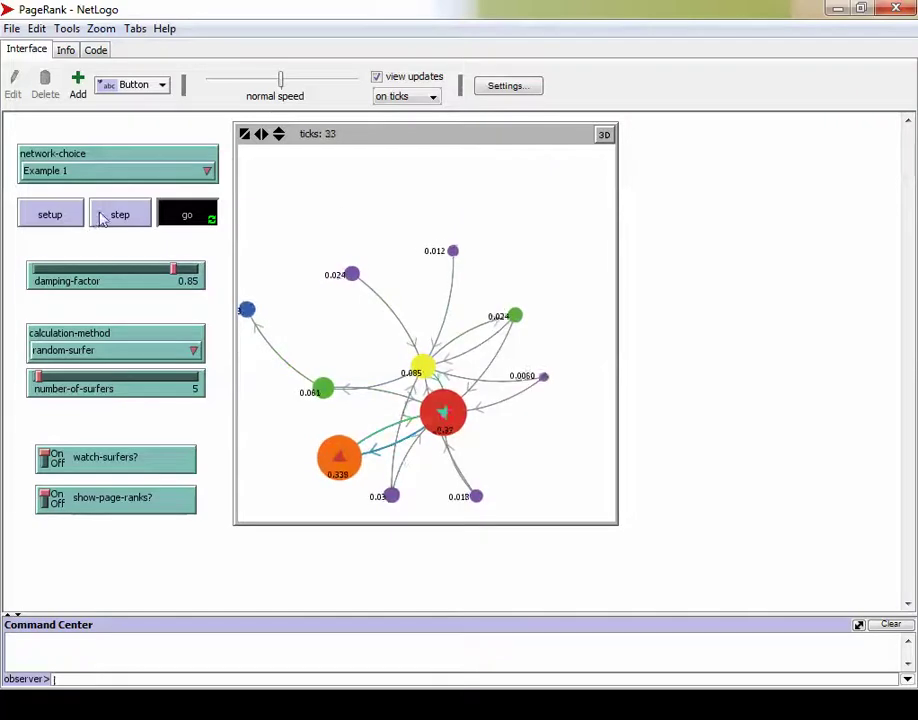
pyautogui.click(212, 214)
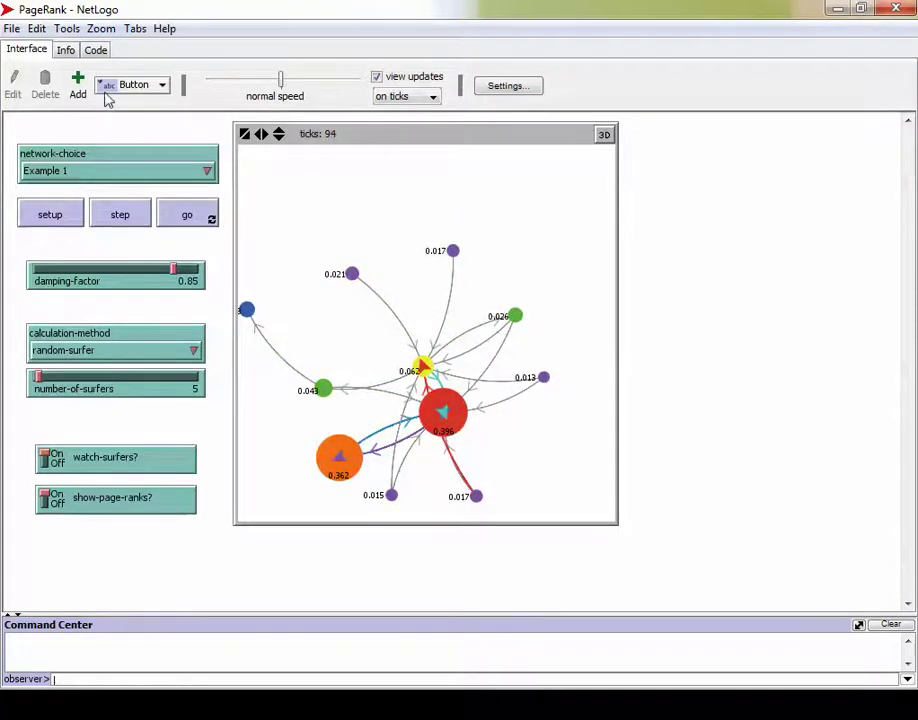
pyautogui.click(64, 49)
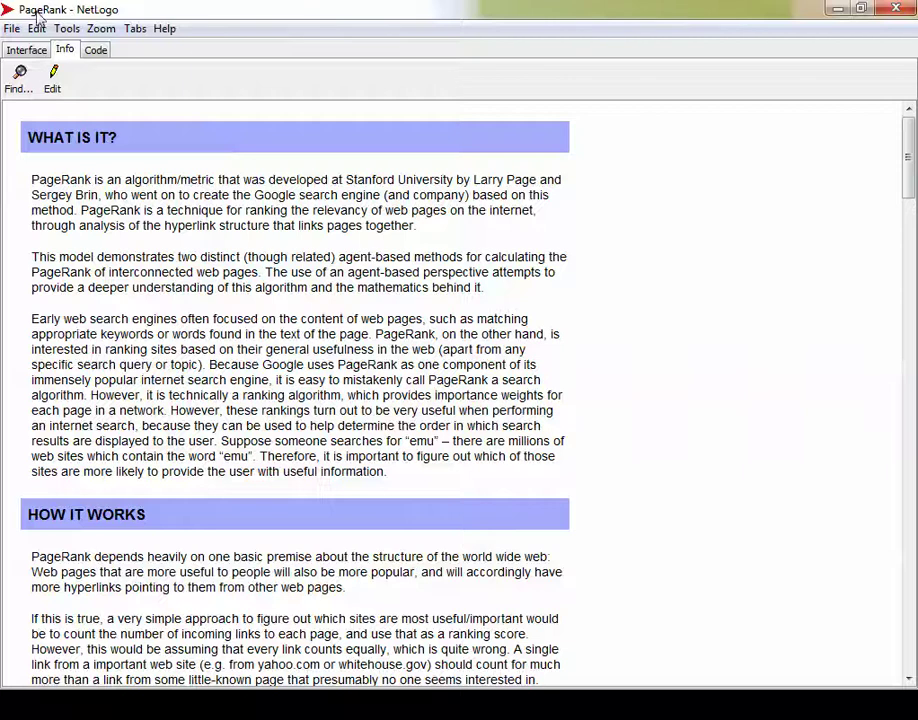
# - Switch back to the PageRank Interface tab
pyautogui.click(22, 46)
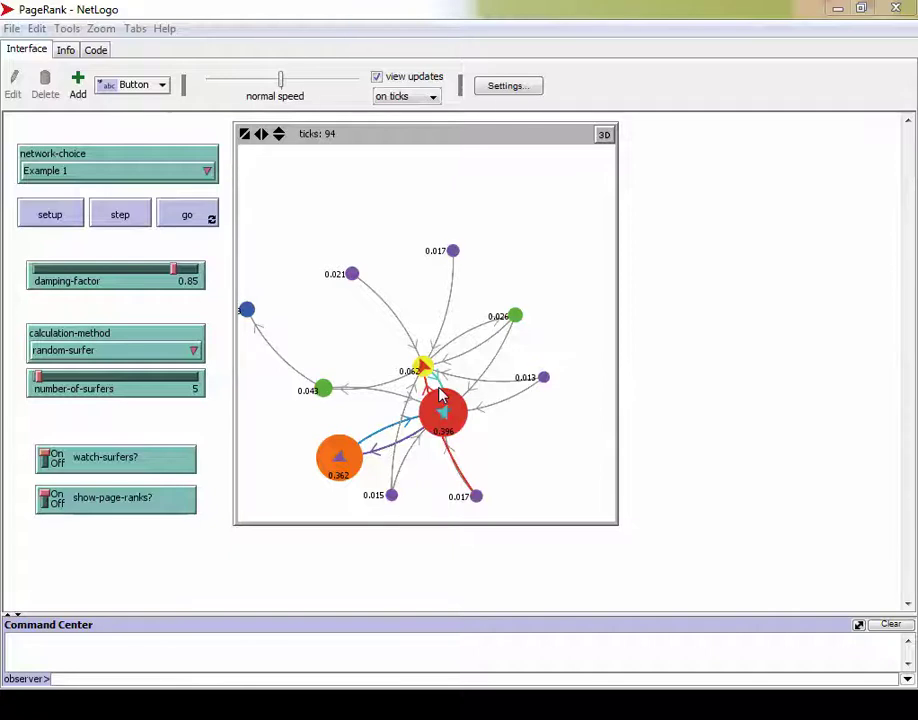
# - Open Computer Science > Vants from the Models Library and set it up with one vant
pyautogui.click(13, 29)
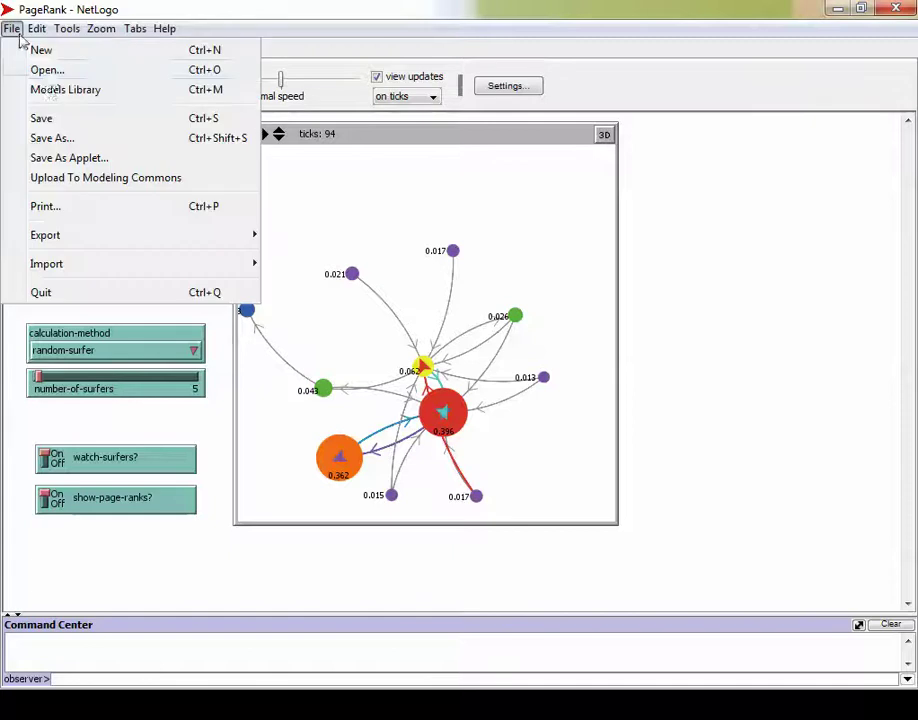
pyautogui.click(57, 91)
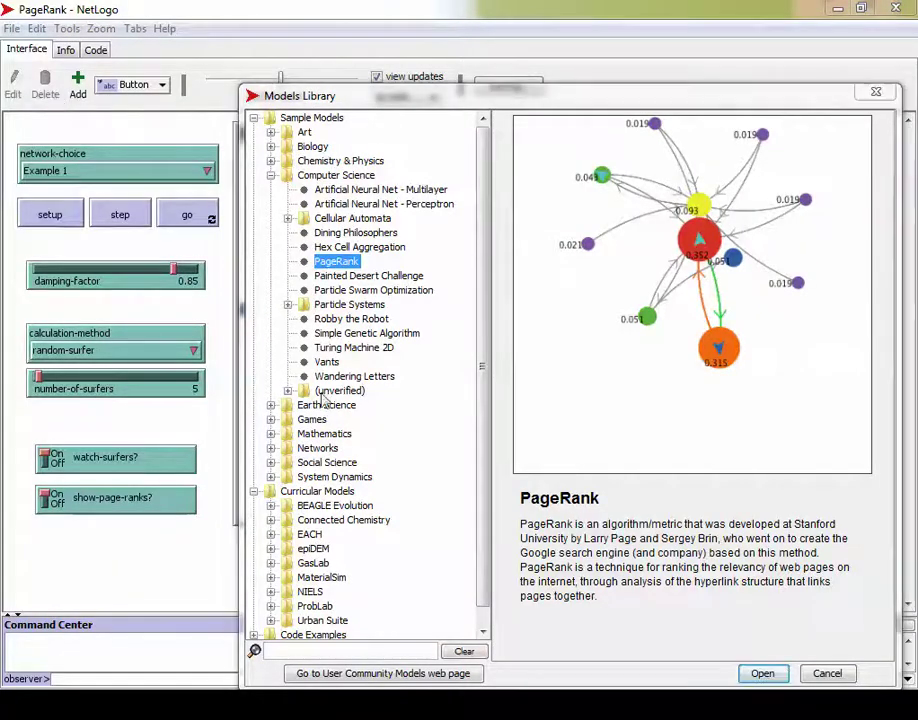
pyautogui.click(322, 364)
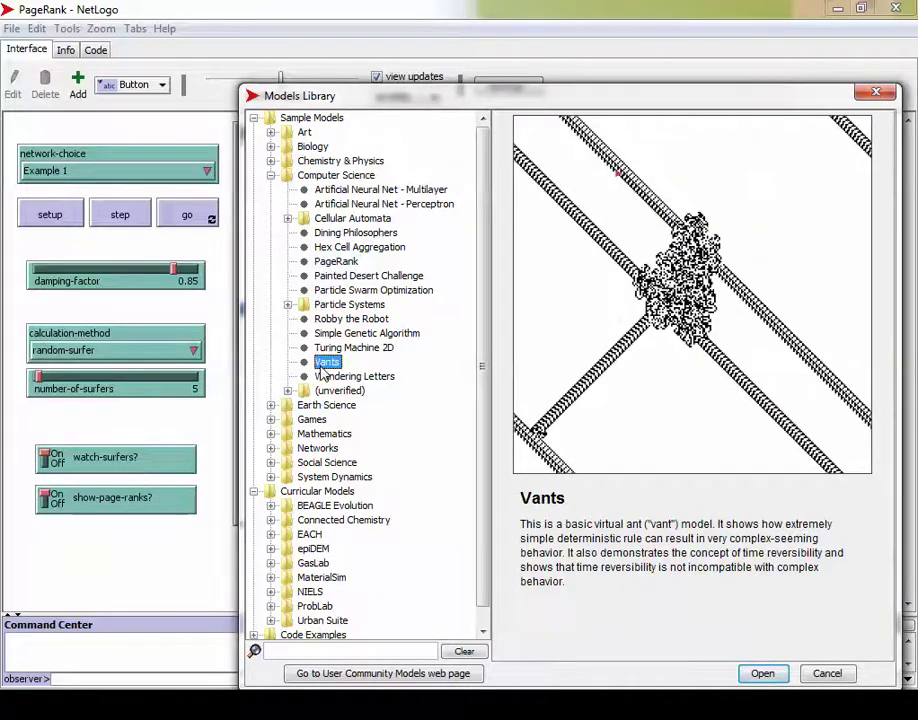
pyautogui.click(762, 673)
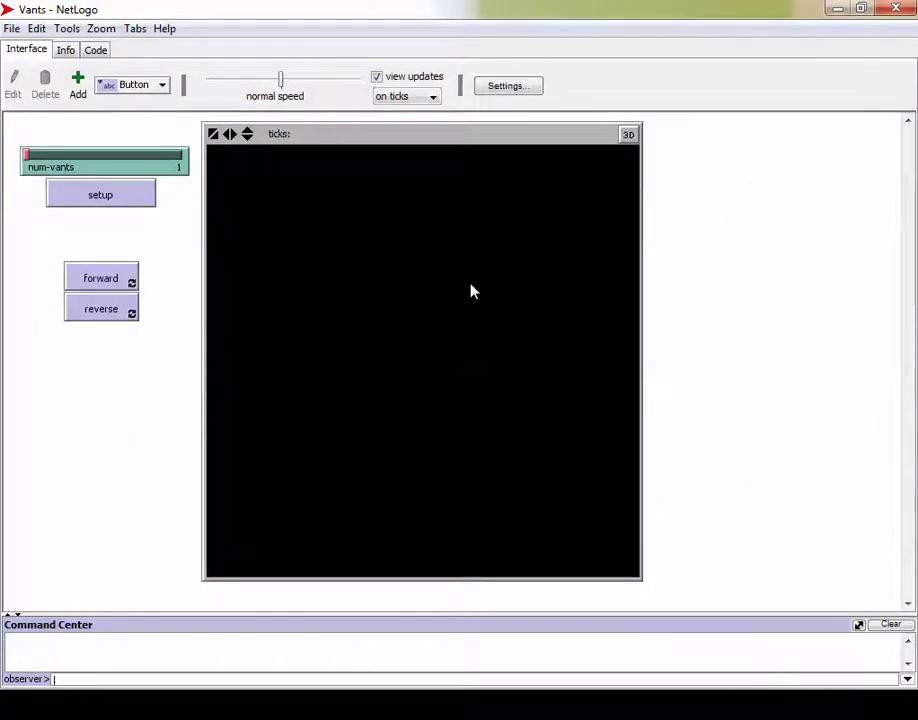
pyautogui.click(121, 201)
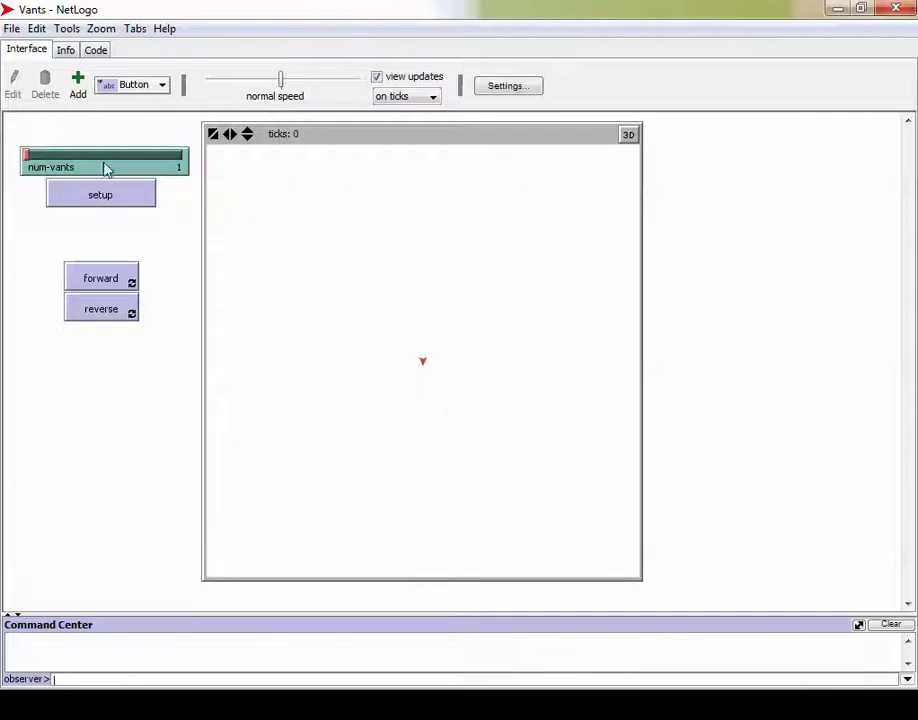
# - Show the Vants Info documentation and read through its How It Works section
pyautogui.click(71, 55)
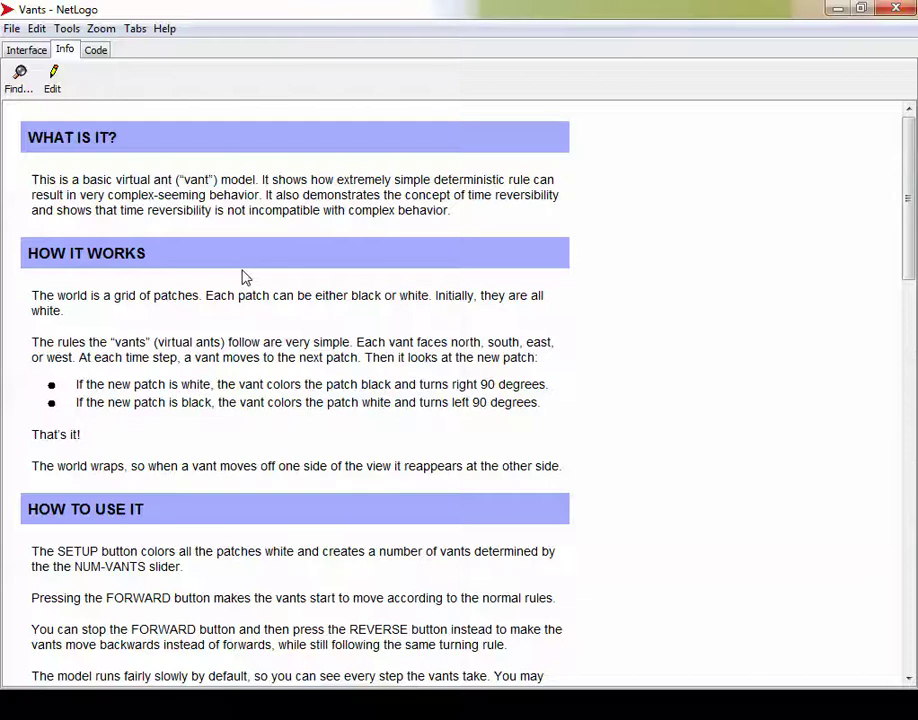
pyautogui.moveTo(33, 297); pyautogui.dragTo(617, 481)
pyautogui.click(617, 481)
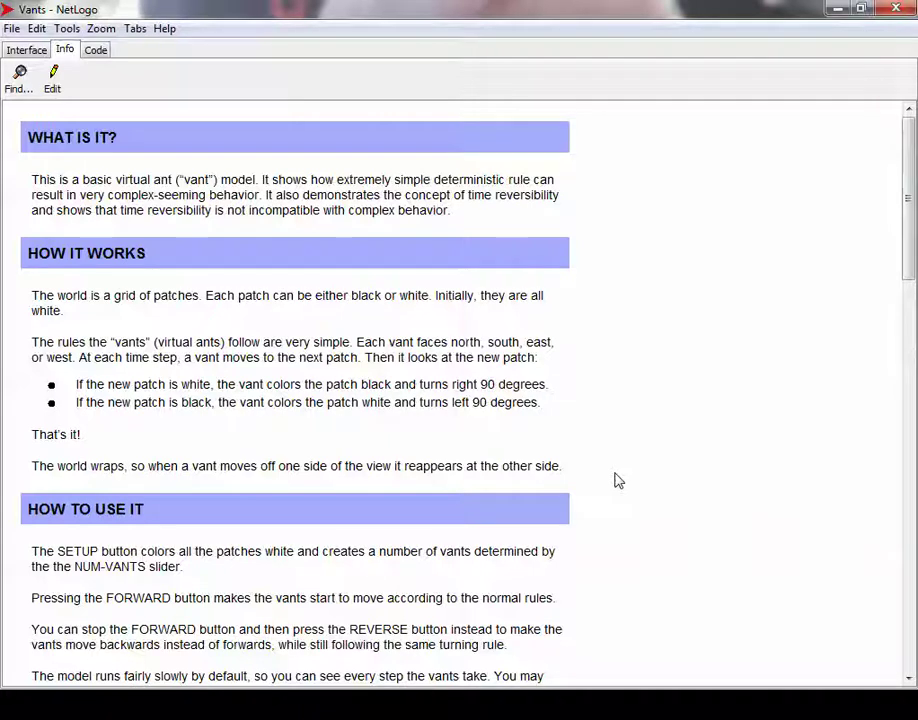
# - Go back to the Vants interface and run the vant forward continuously so it builds a pattern
pyautogui.click(28, 50)
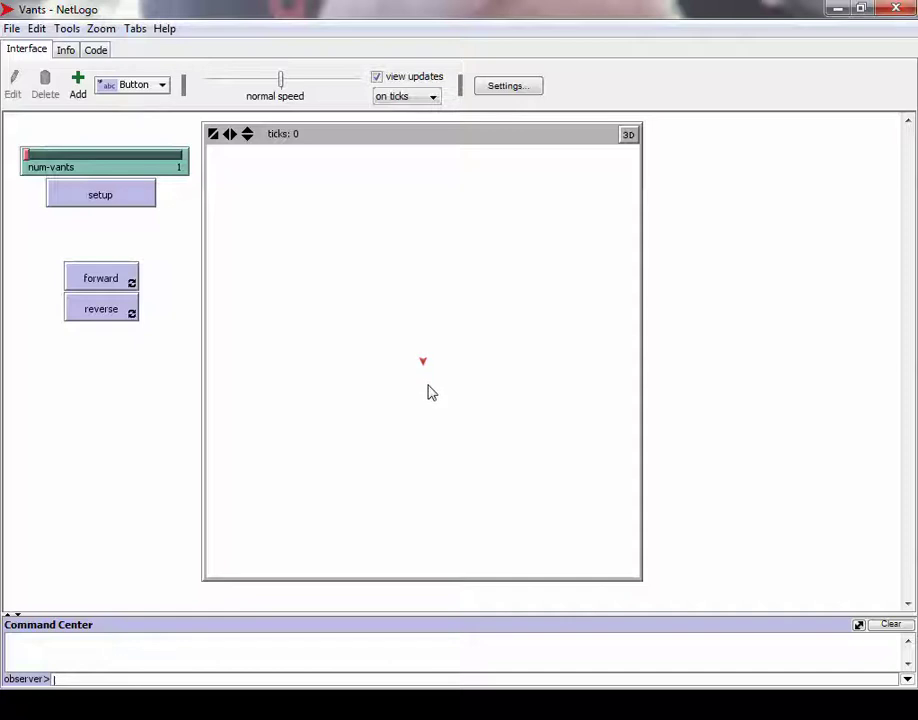
pyautogui.click(111, 283)
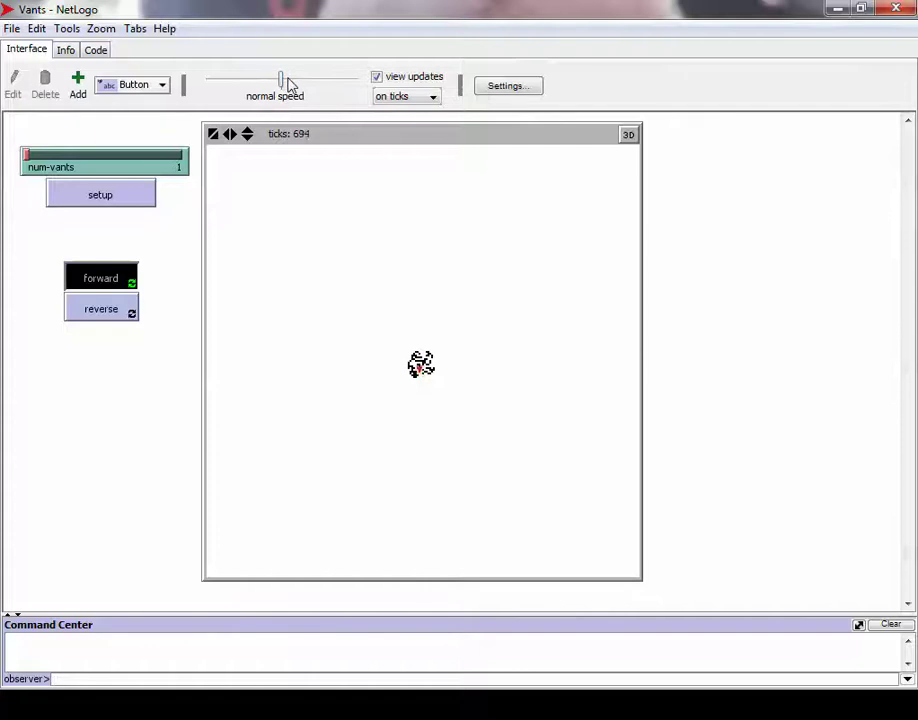
# - Raise the simulation speed from normal to faster while the vant keeps running
pyautogui.moveTo(289, 84); pyautogui.dragTo(298, 89)
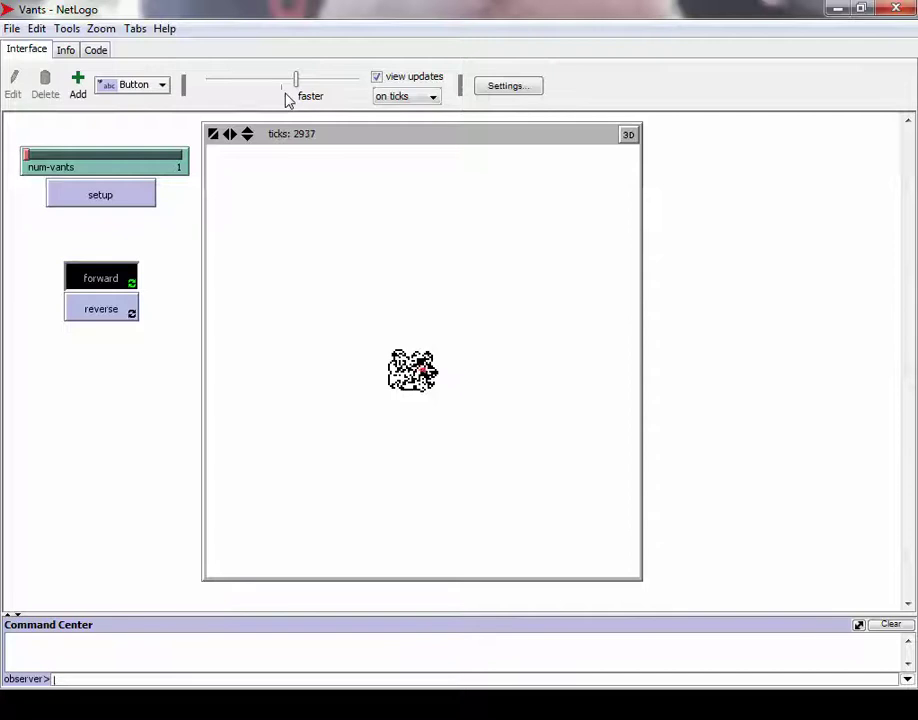
# - Nudge the simulation speed slightly higher as the vant's blob keeps growing
pyautogui.moveTo(297, 89); pyautogui.dragTo(306, 90)
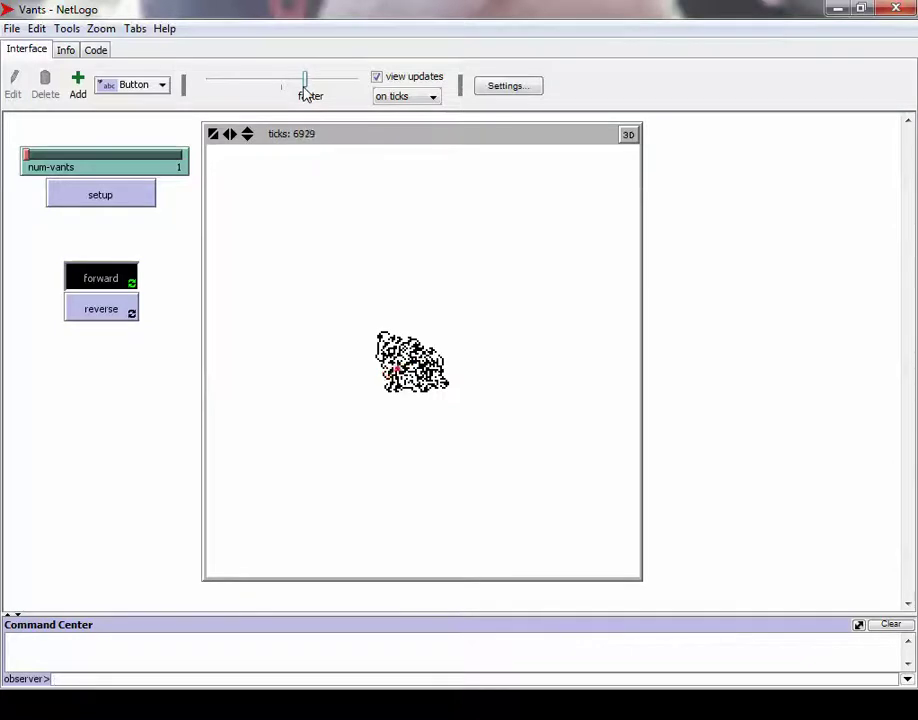
# - Increase the speed further and let the vant run past 22000 ticks into a diagonal highway
pyautogui.moveTo(308, 82); pyautogui.dragTo(312, 80)
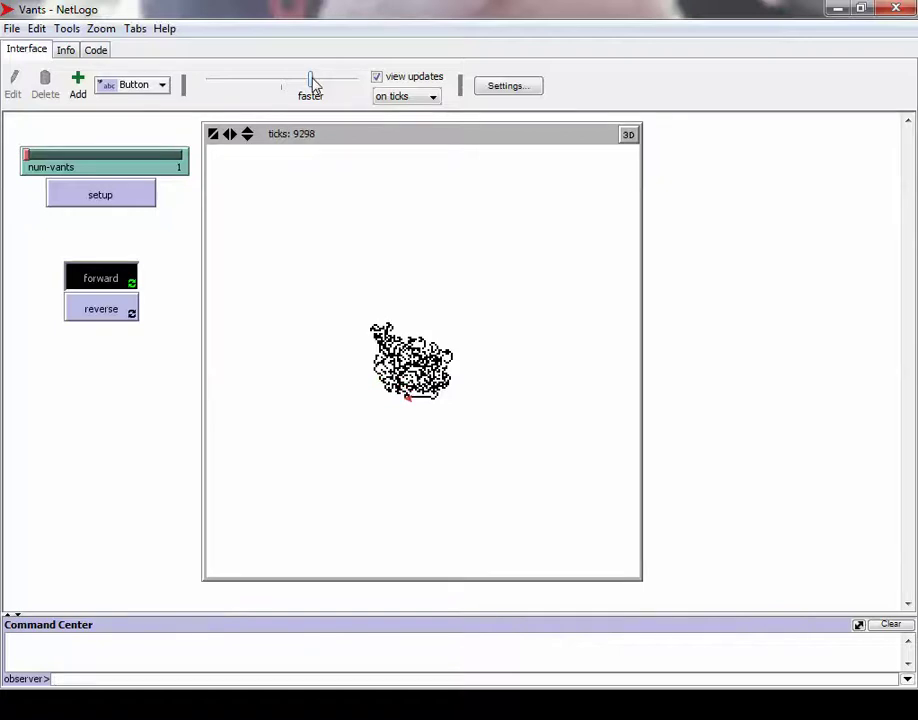
pyautogui.moveTo(313, 83); pyautogui.dragTo(319, 84)
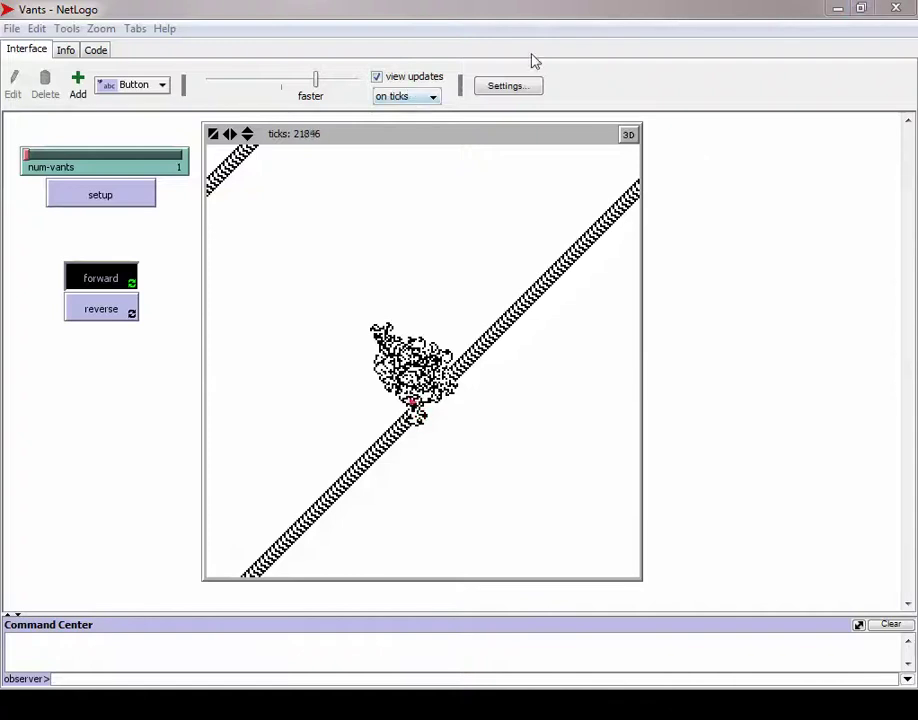
# - Run the vant at maximum speed past a million ticks, then stop it at tick 1186755
pyautogui.click(341, 86)
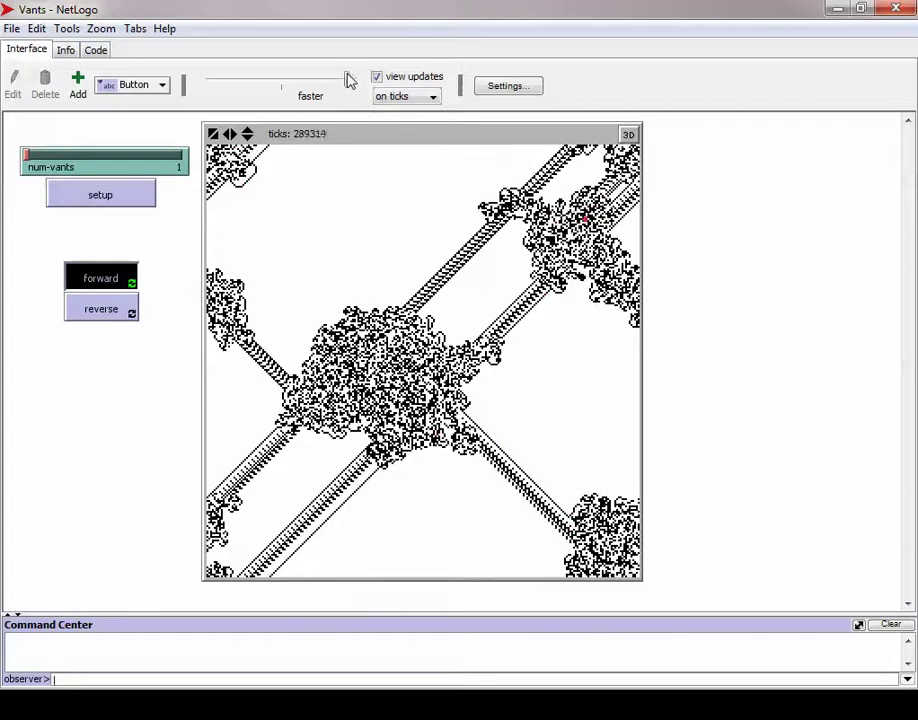
pyautogui.moveTo(350, 80); pyautogui.dragTo(359, 79)
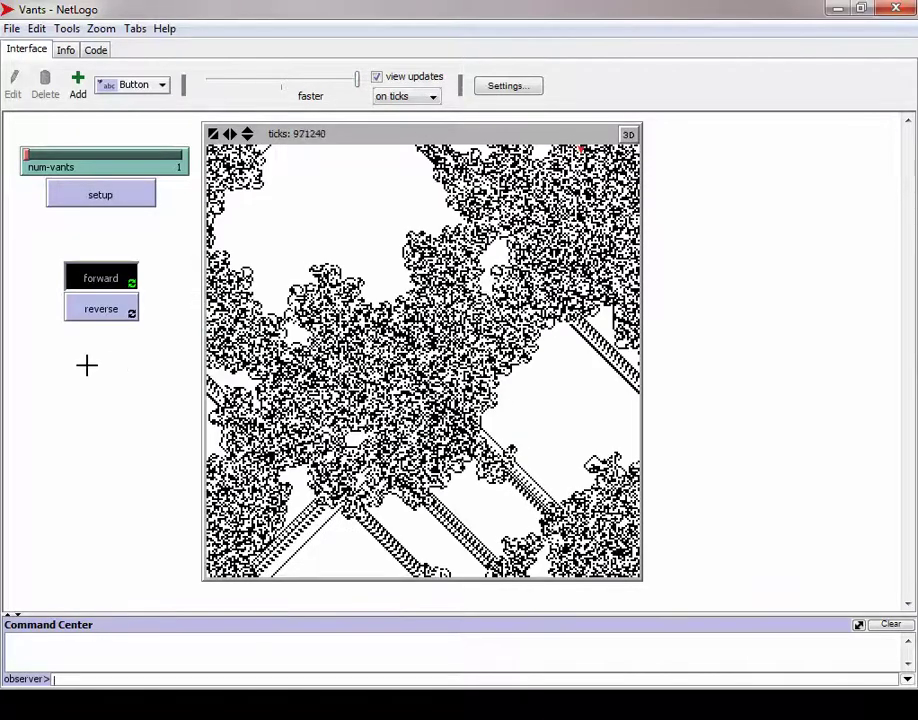
pyautogui.click(111, 282)
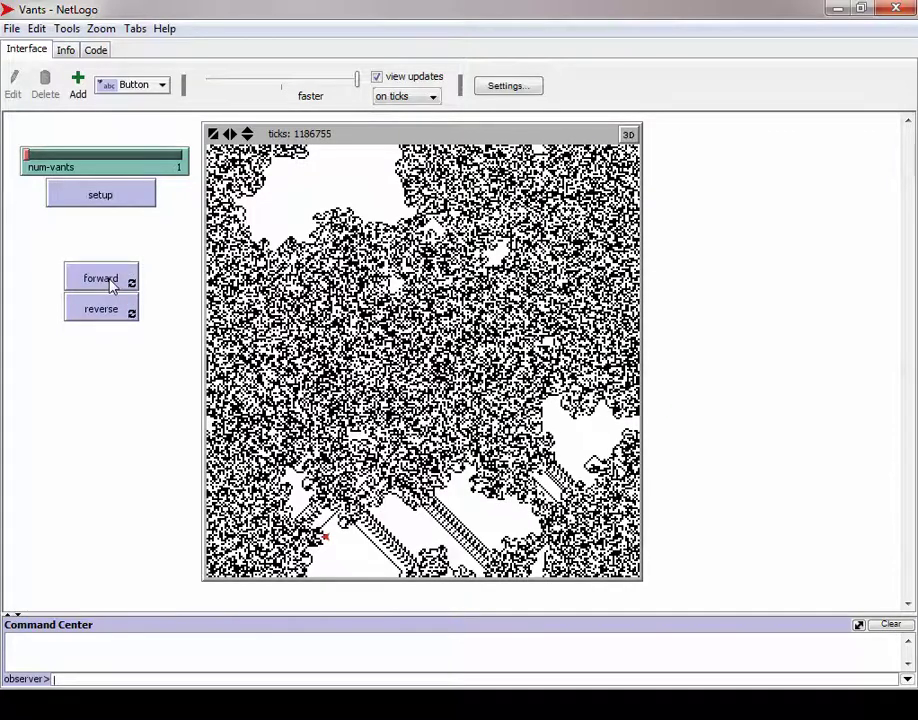
# - Run setup to clear the world to white at tick 0 with one centred vant
pyautogui.click(93, 200)
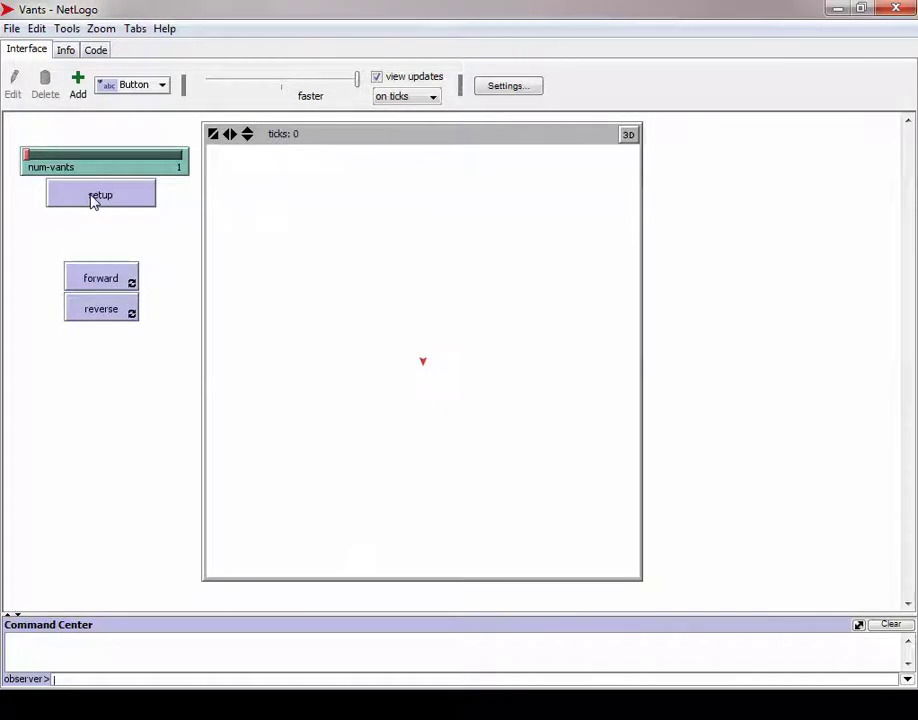